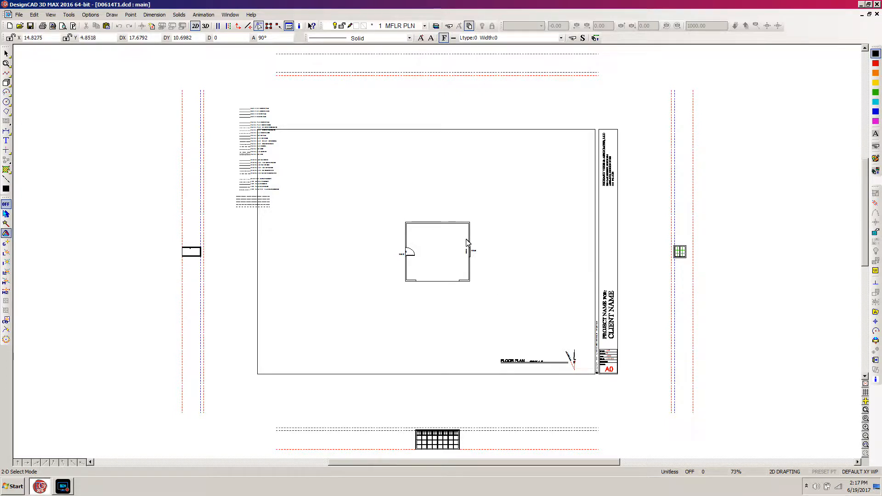
{"action": "key", "text": "z"}
{"action": "left_click", "coordinate": [481, 210]}
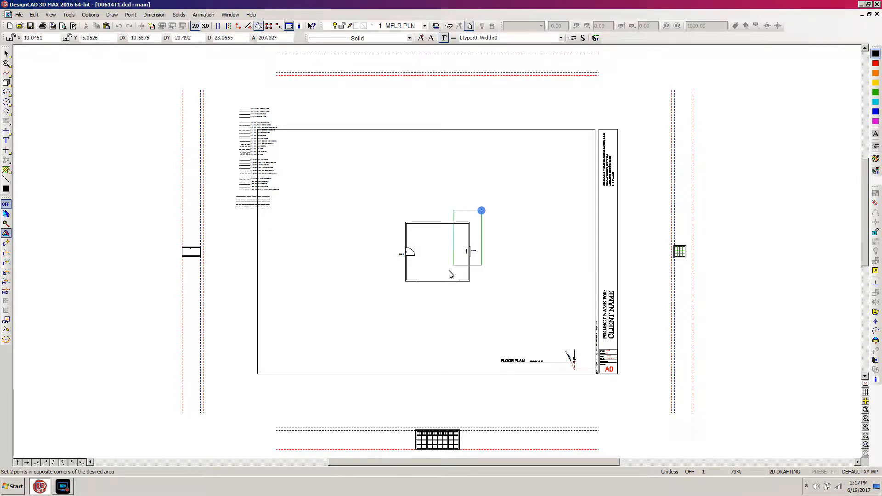
{"action": "left_click", "coordinate": [391, 294]}
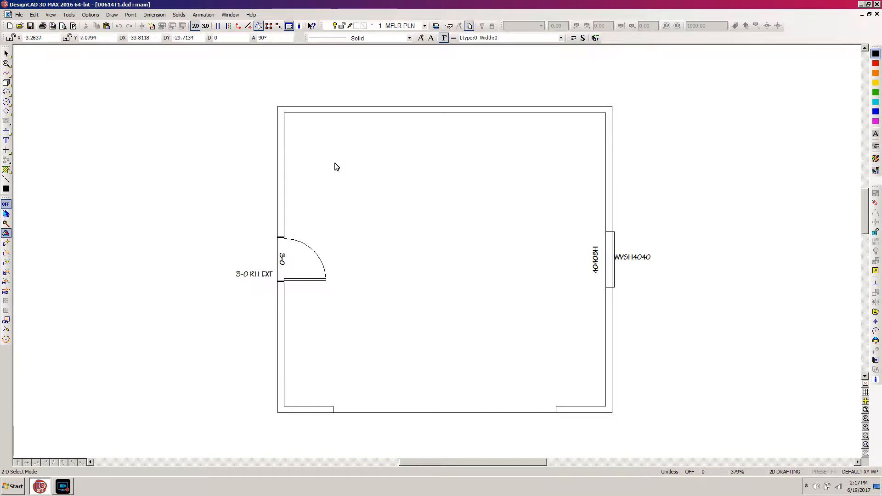
{"action": "scroll", "coordinate": [308, 217], "scroll_direction": "up", "scroll_amount": 2}
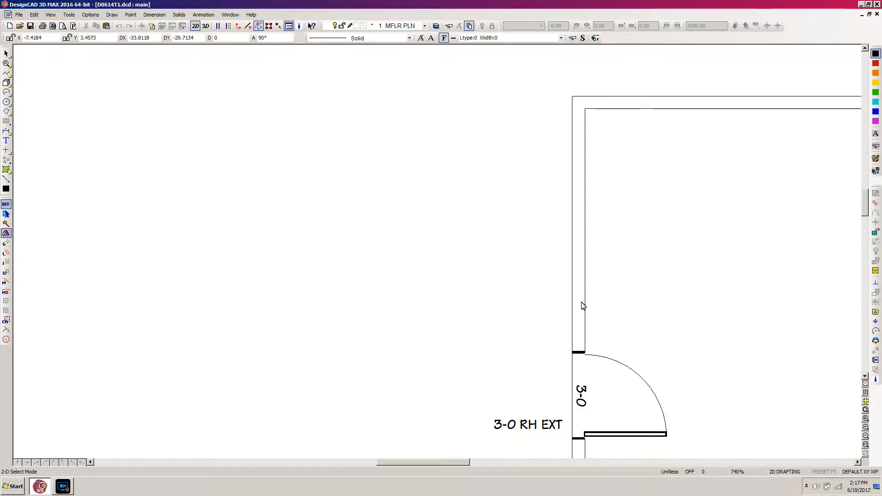
{"action": "scroll", "coordinate": [590, 307], "scroll_direction": "down", "scroll_amount": 1}
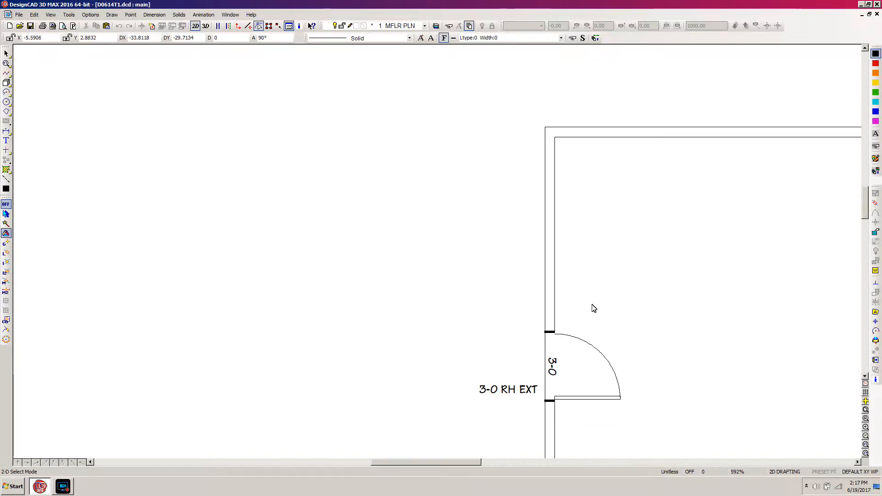
{"action": "scroll", "coordinate": [437, 256], "scroll_direction": "down", "scroll_amount": 3}
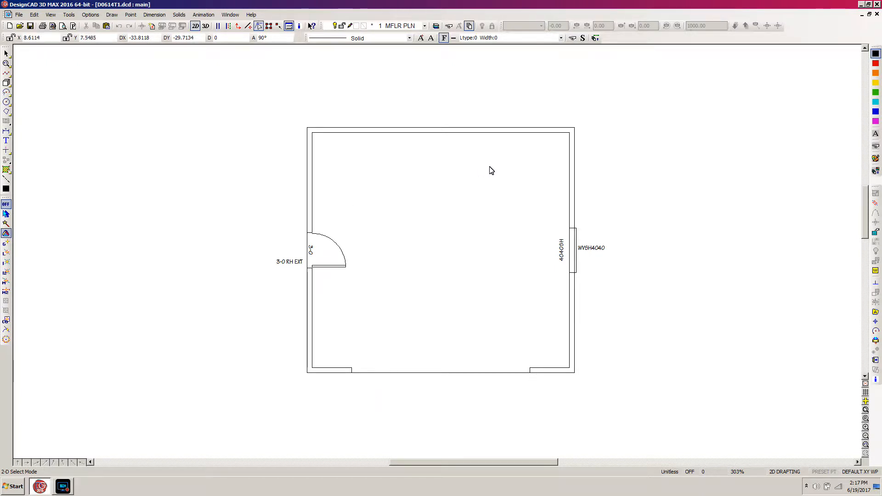
{"action": "left_click", "coordinate": [352, 370]}
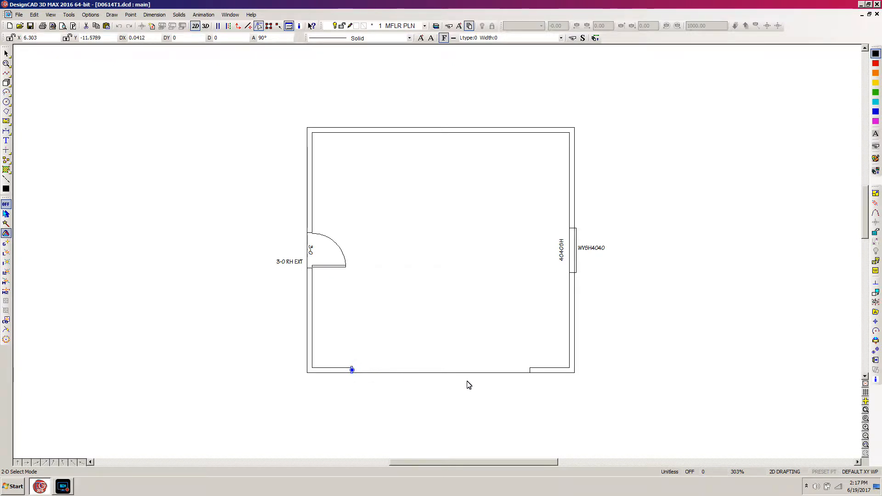
{"action": "left_click", "coordinate": [529, 370], "text": "shift"}
{"action": "left_click", "coordinate": [336, 362], "text": "shift"}
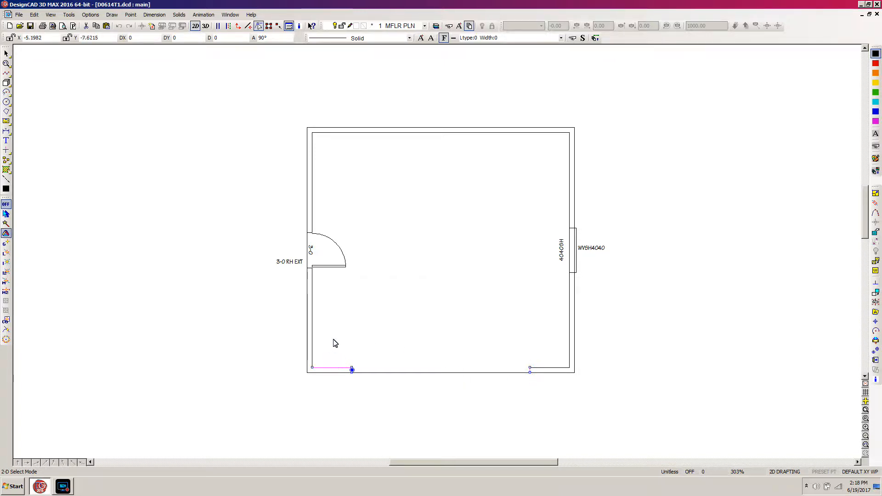
{"action": "left_click", "coordinate": [315, 343], "text": "shift"}
{"action": "left_click", "coordinate": [316, 181], "text": "shift"}
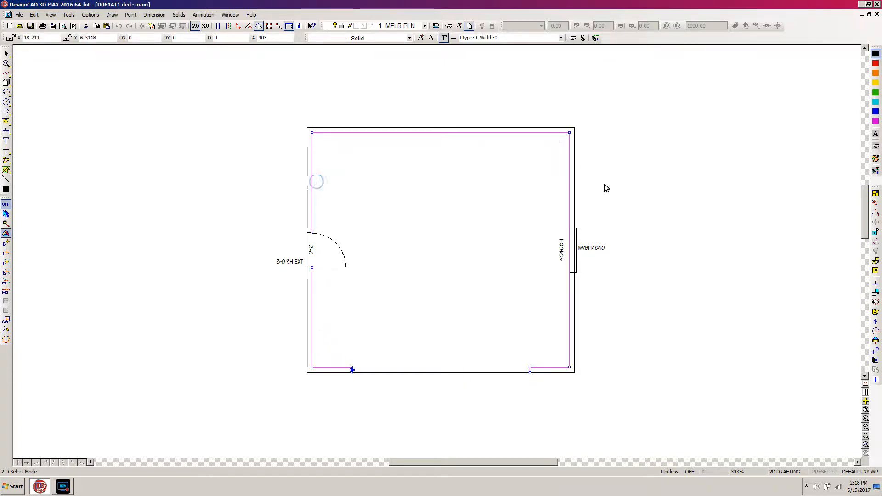
{"action": "left_click", "coordinate": [327, 374], "text": "shift"}
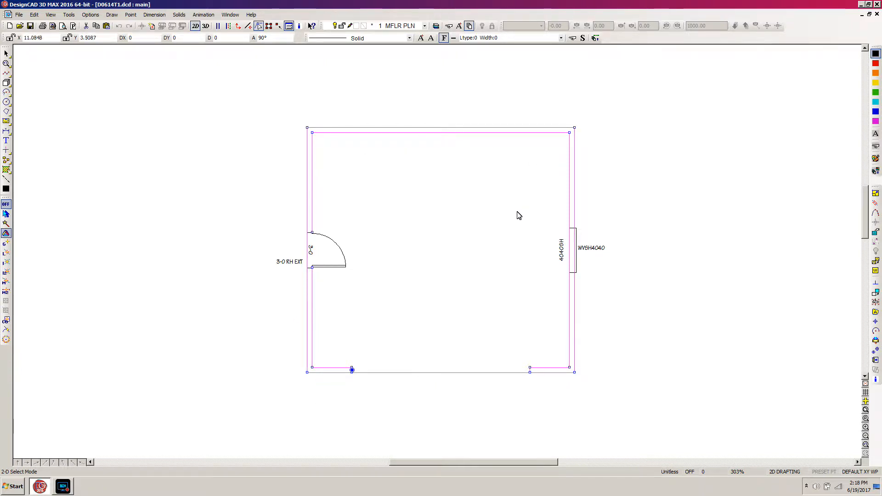
{"action": "key", "text": "Escape"}
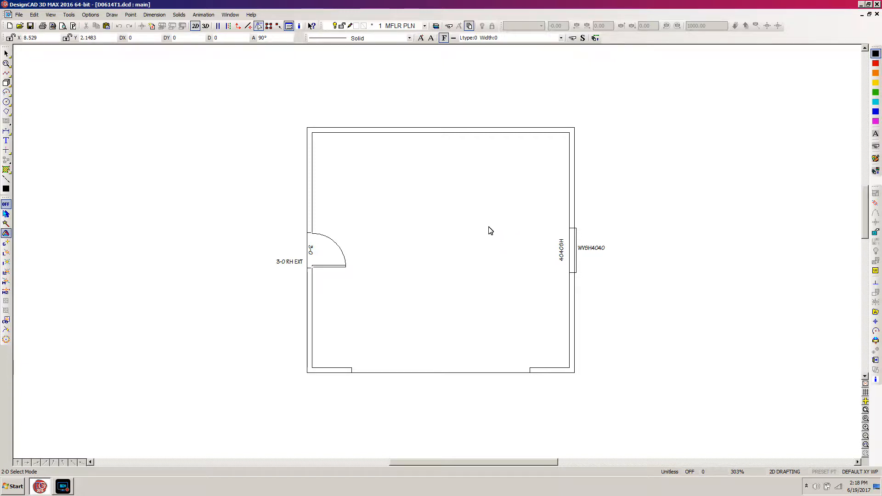
Step: Select all entities on the MFLR PLN layer to check what it holds, then clear the selection
{"action": "key", "text": "l"}
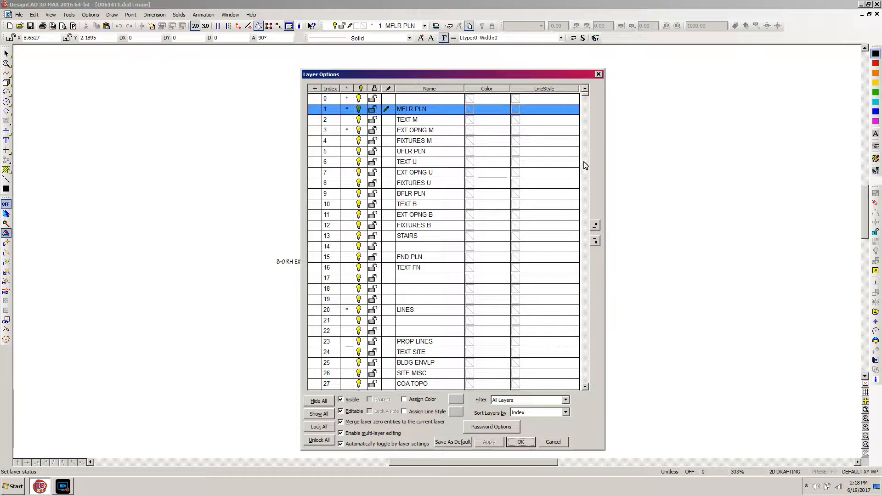
{"action": "right_click", "coordinate": [410, 111]}
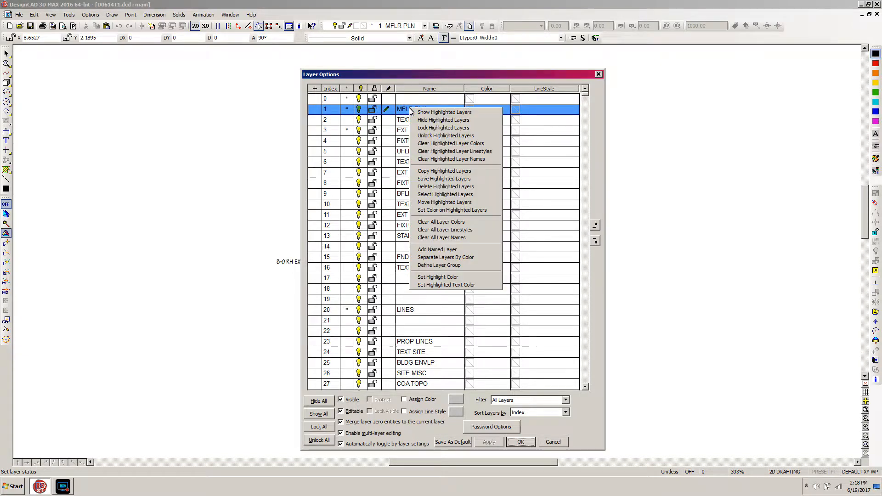
{"action": "left_click", "coordinate": [451, 196]}
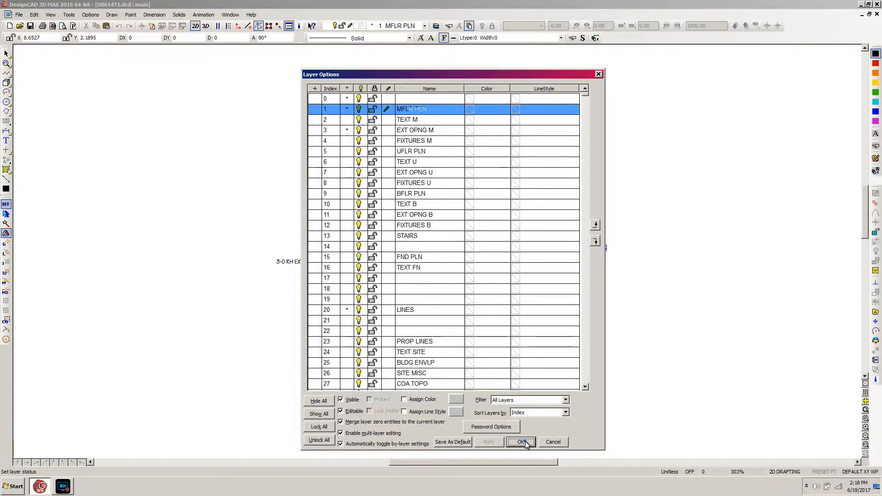
{"action": "left_click", "coordinate": [522, 442]}
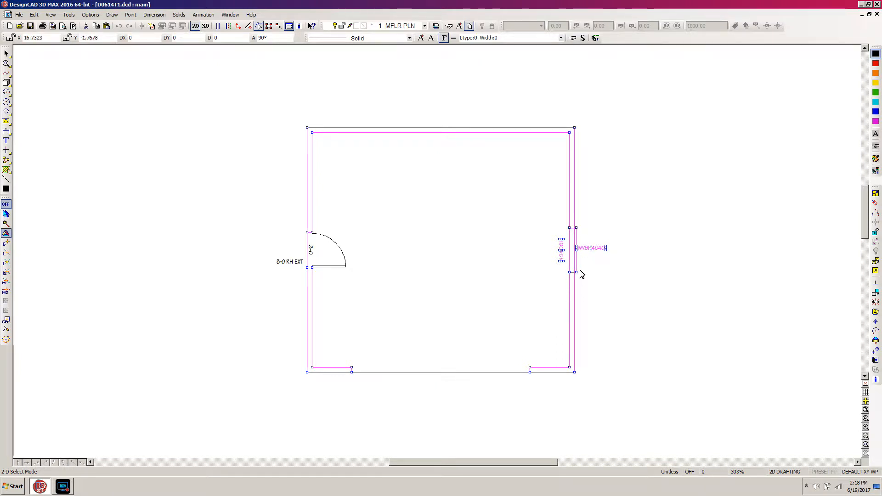
{"action": "mouse_move", "coordinate": [454, 462]}
{"action": "left_mouse_down"}
{"action": "mouse_move", "coordinate": [526, 455]}
{"action": "mouse_move", "coordinate": [511, 452]}
{"action": "left_mouse_up"}
{"action": "left_click", "coordinate": [511, 452]}
Step: Move the window's plan symbol, labels and linked elevation to layer 3 EXT OPNG M, then deselect them
{"action": "scroll", "coordinate": [502, 433], "scroll_direction": "down", "scroll_amount": 2}
{"action": "scroll", "coordinate": [439, 256], "scroll_direction": "down", "scroll_amount": 1}
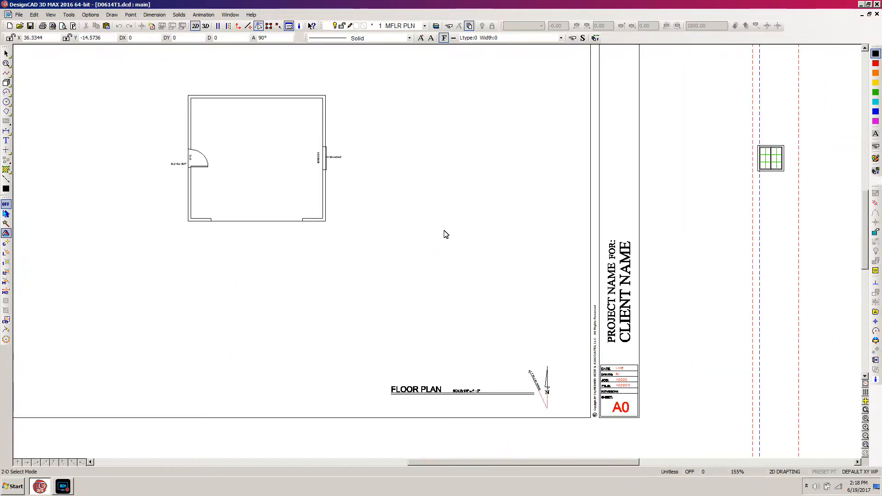
{"action": "left_click_drag", "start_coordinate": [301, 137], "coordinate": [796, 186]}
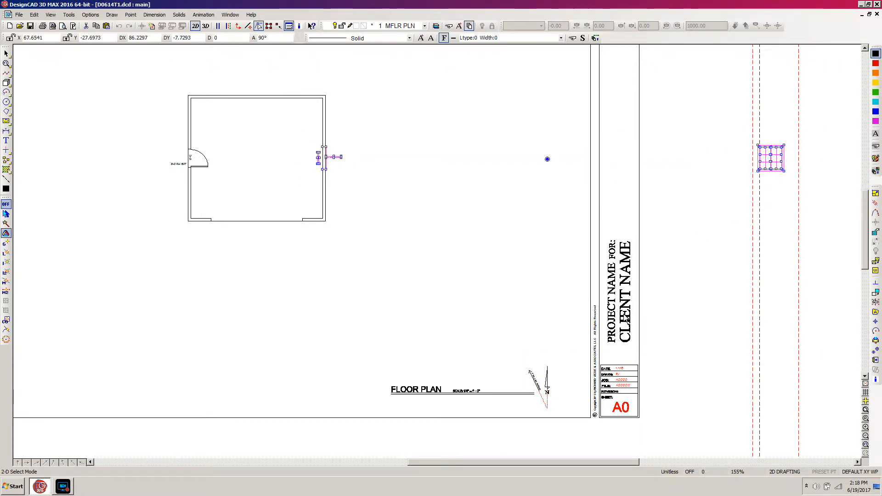
{"action": "left_click", "coordinate": [874, 381]}
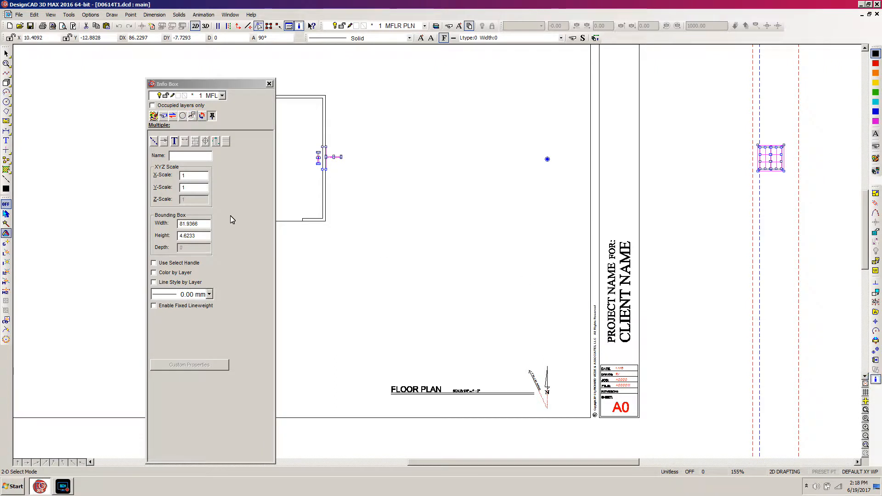
{"action": "left_click", "coordinate": [222, 96]}
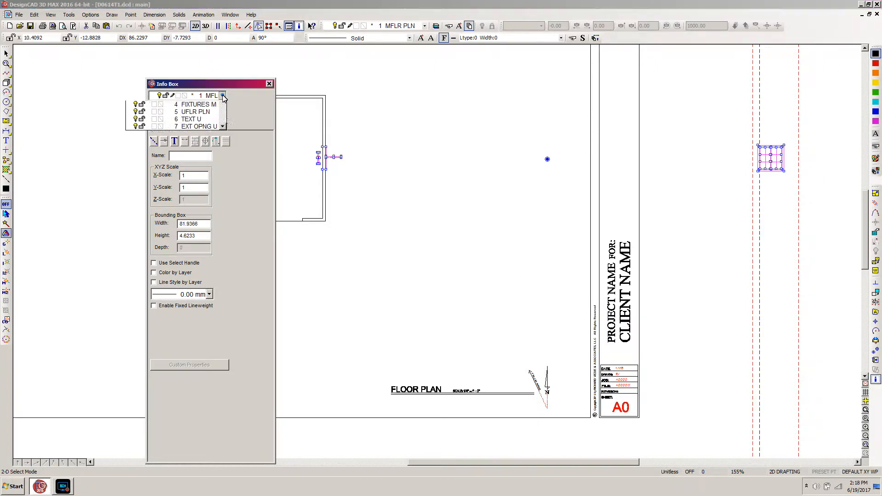
{"action": "left_click", "coordinate": [191, 120]}
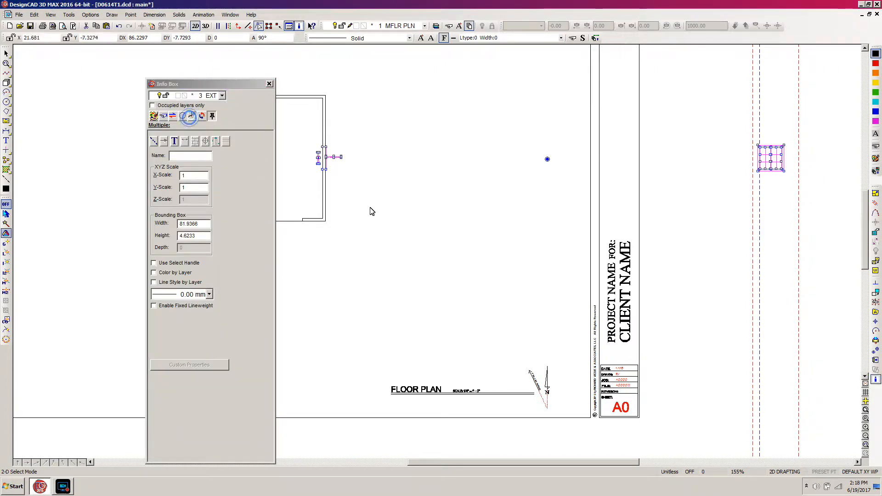
{"action": "left_click", "coordinate": [397, 294]}
{"action": "mouse_move", "coordinate": [210, 84]}
{"action": "left_mouse_down"}
{"action": "mouse_move", "coordinate": [272, 123]}
{"action": "mouse_move", "coordinate": [190, 471]}
{"action": "mouse_move", "coordinate": [210, 470]}
{"action": "left_mouse_up"}
{"action": "left_click", "coordinate": [174, 337]}
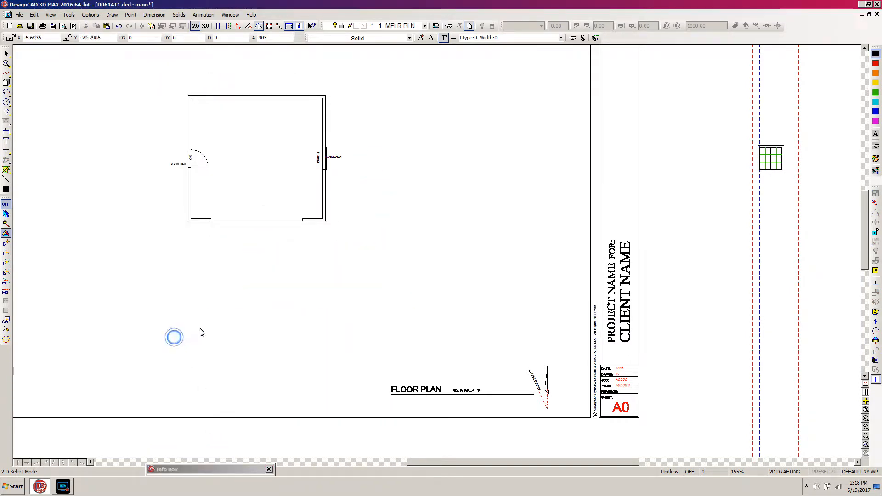
Step: Select all entities on the MFLR PLN layer so that the floor plan's wall lines are selected
{"action": "key", "text": "ctrl+s"}
{"action": "key", "text": "f"}
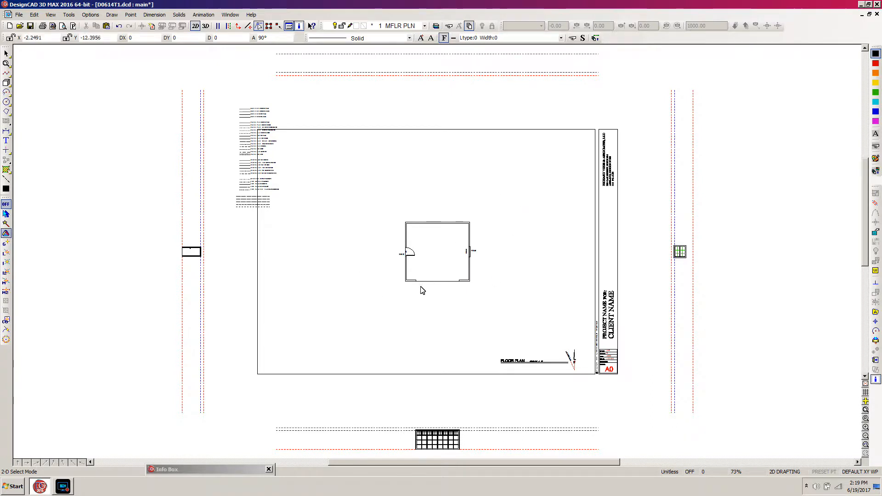
{"action": "key", "text": "l"}
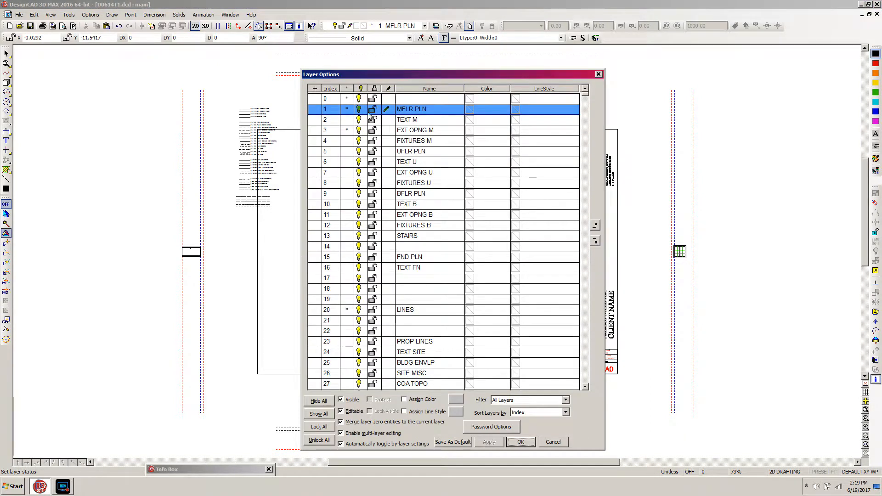
{"action": "right_click", "coordinate": [418, 111]}
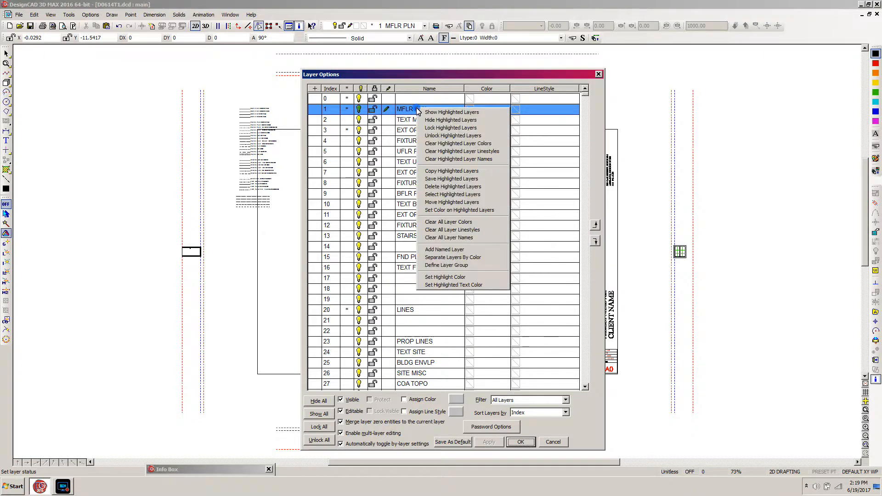
{"action": "left_click", "coordinate": [445, 197]}
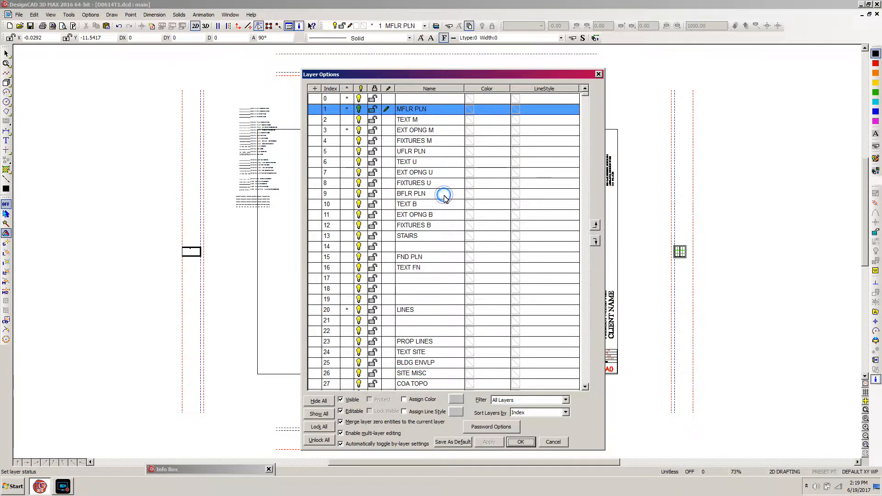
{"action": "left_click", "coordinate": [521, 442]}
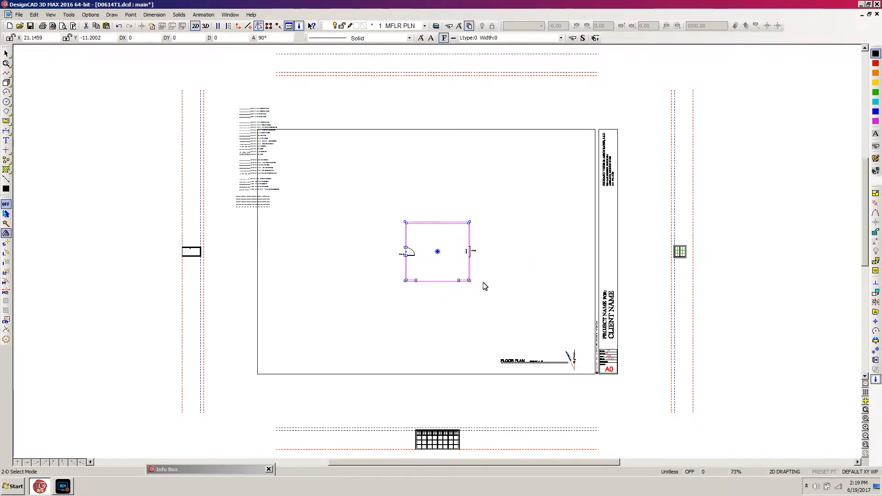
{"action": "left_click", "coordinate": [479, 212]}
{"action": "left_click", "coordinate": [393, 295]}
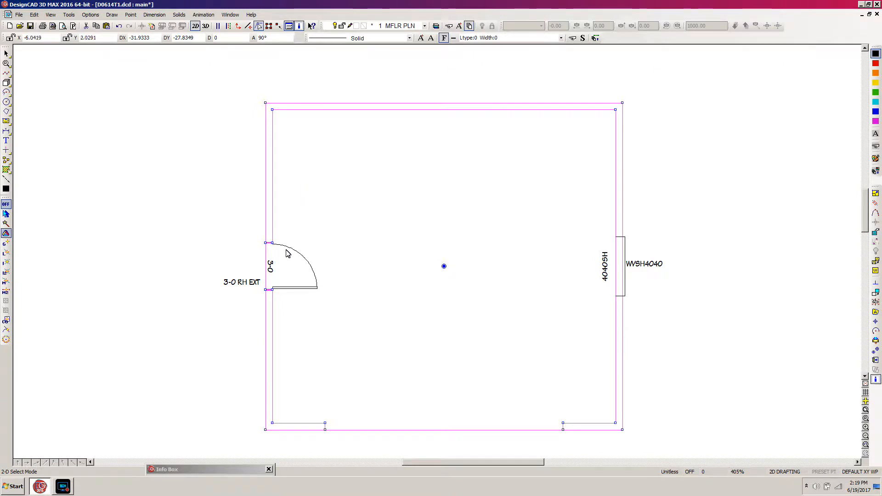
Step: Match the selected walls' line properties to the FLOOR PLAN NEW WALLS sample line using Same As
{"action": "key", "text": "f"}
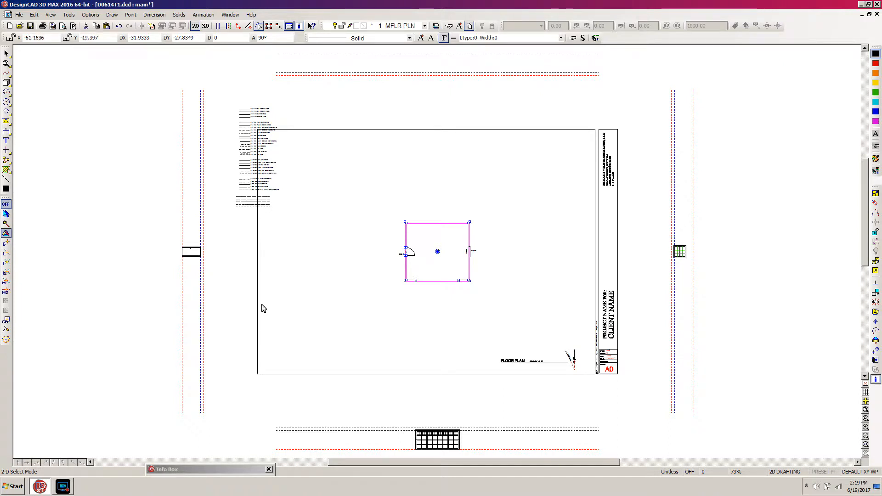
{"action": "key", "text": "z"}
{"action": "left_click", "coordinate": [289, 97]}
{"action": "left_click", "coordinate": [227, 214]}
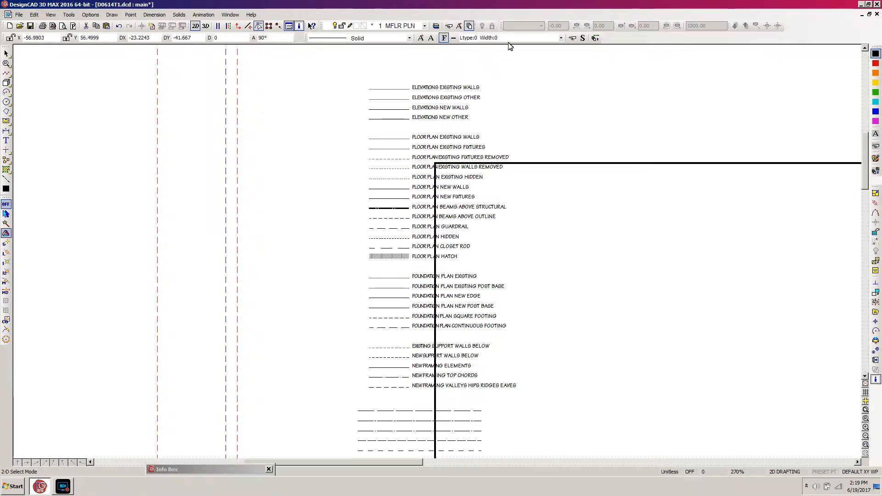
{"action": "key", "text": "w"}
{"action": "left_click", "coordinate": [529, 87]}
{"action": "left_click", "coordinate": [326, 245]}
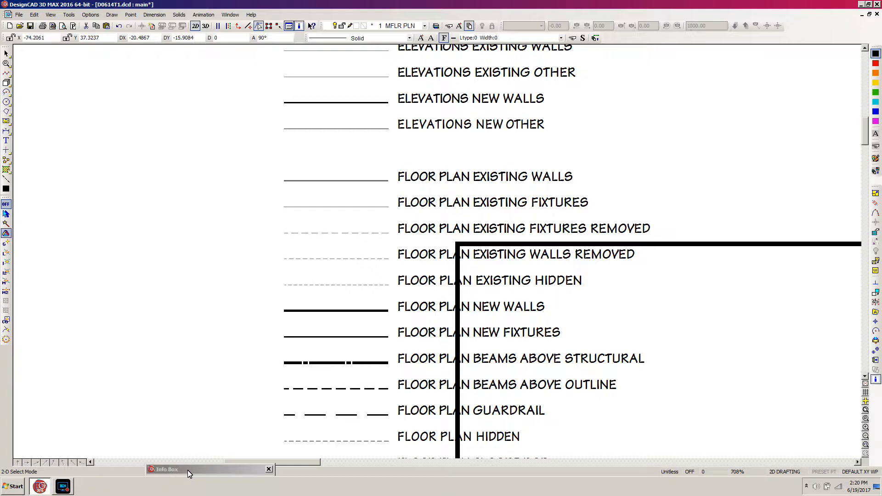
{"action": "left_click_drag", "start_coordinate": [187, 470], "coordinate": [122, 279]}
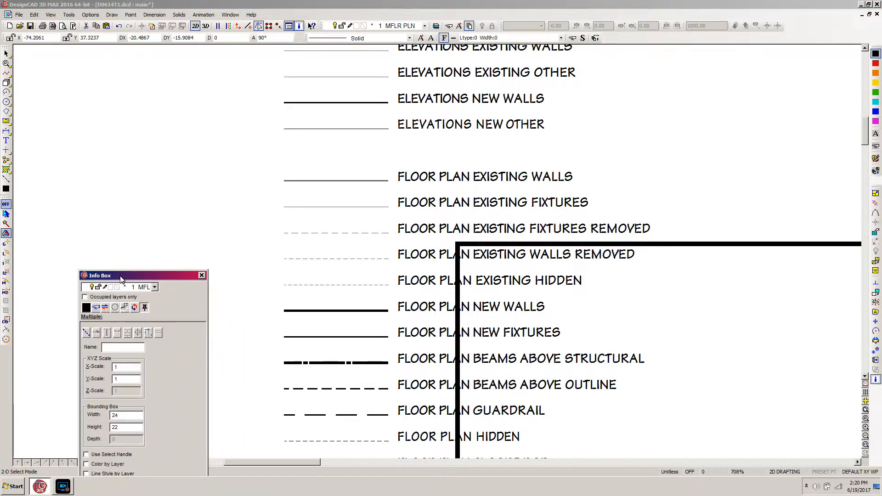
{"action": "left_click", "coordinate": [96, 308]}
{"action": "left_click", "coordinate": [327, 315]}
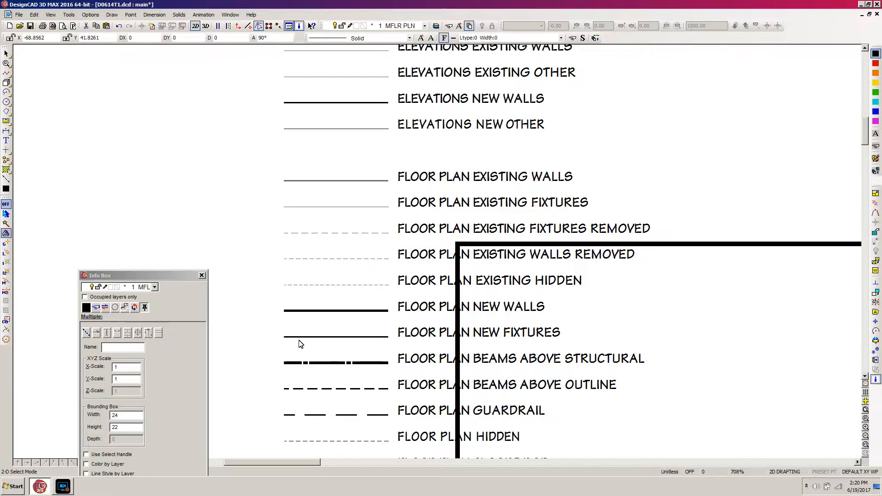
Step: Inspect the line weight of the walls at the plan's lower-left corner and clear the selection
{"action": "key", "text": "Home"}
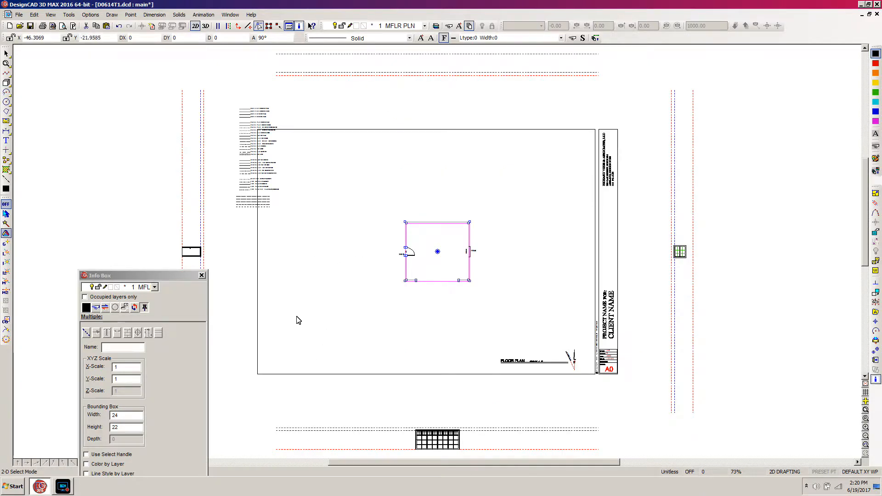
{"action": "key", "text": "w"}
{"action": "left_click", "coordinate": [427, 254]}
{"action": "left_click", "coordinate": [388, 293]}
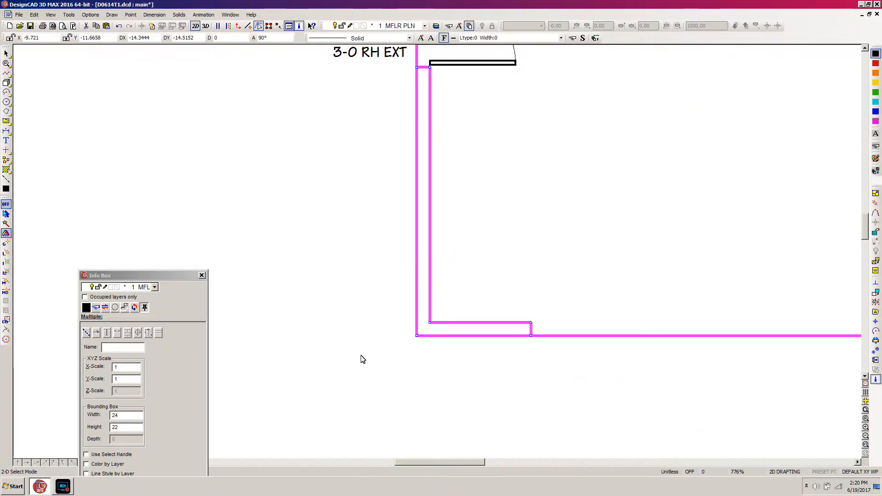
{"action": "left_click", "coordinate": [363, 358]}
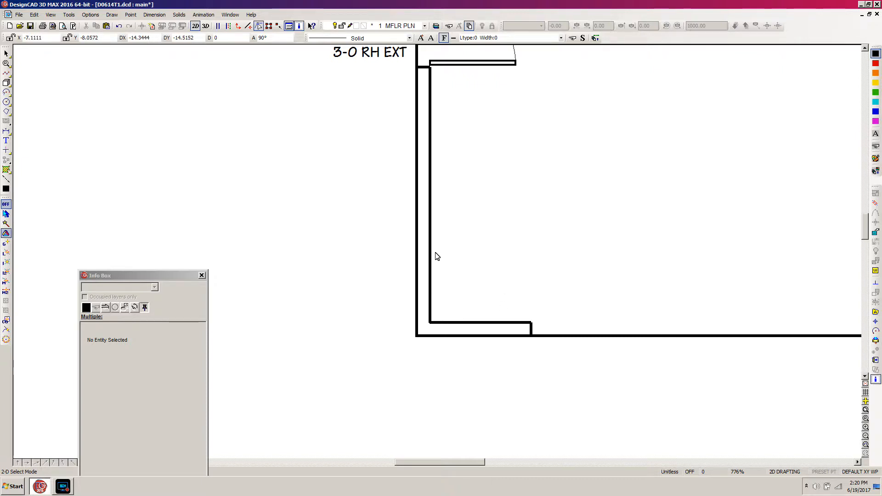
Step: Make layer 2 TEXT M the current layer in the layer options
{"action": "scroll", "coordinate": [437, 256], "scroll_direction": "down", "scroll_amount": 5}
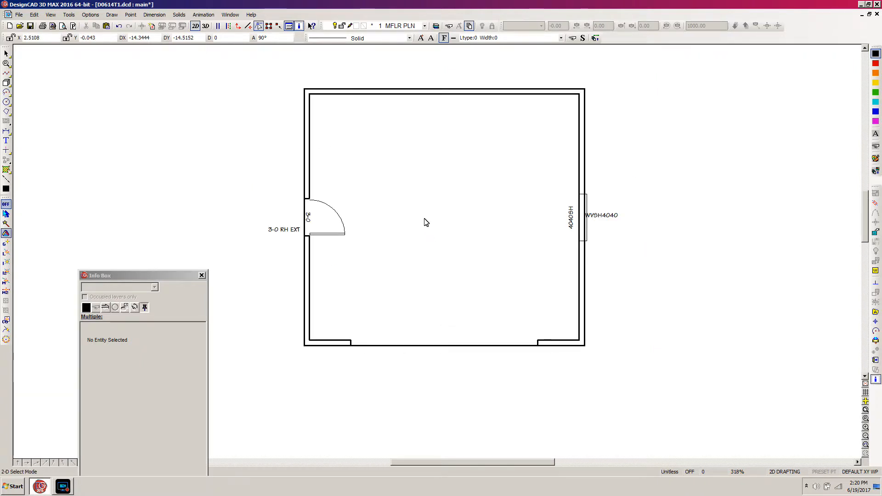
{"action": "scroll", "coordinate": [437, 254], "scroll_direction": "down", "scroll_amount": 1}
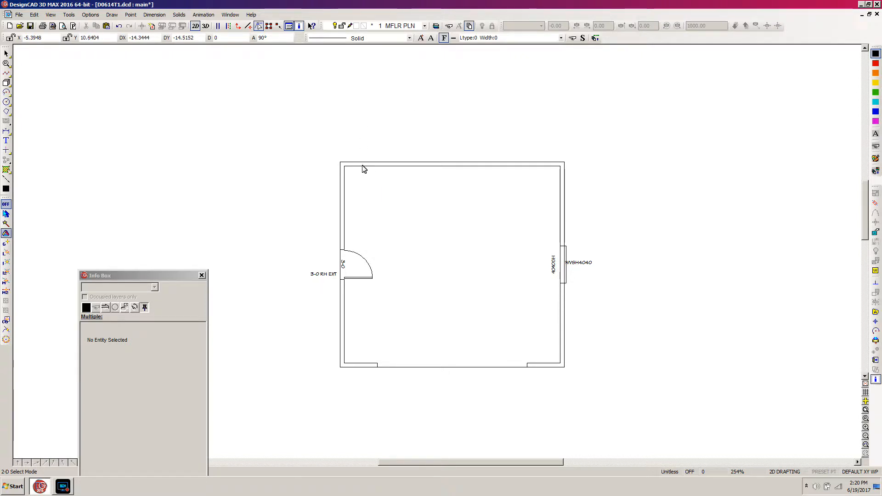
{"action": "key", "text": "l"}
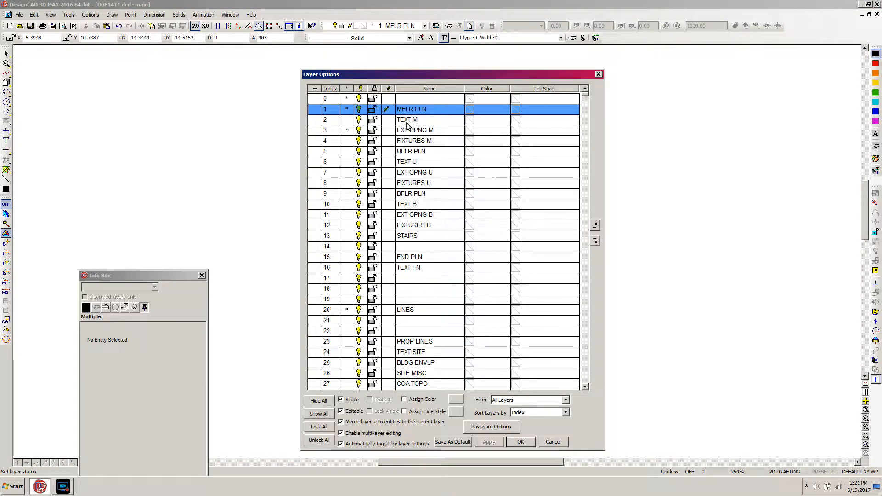
{"action": "left_click", "coordinate": [389, 123]}
{"action": "left_click", "coordinate": [387, 120]}
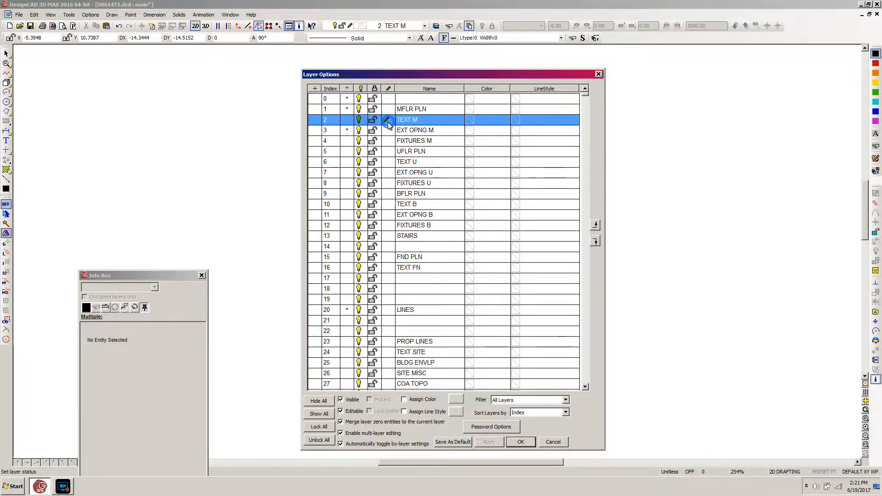
{"action": "left_click", "coordinate": [521, 443]}
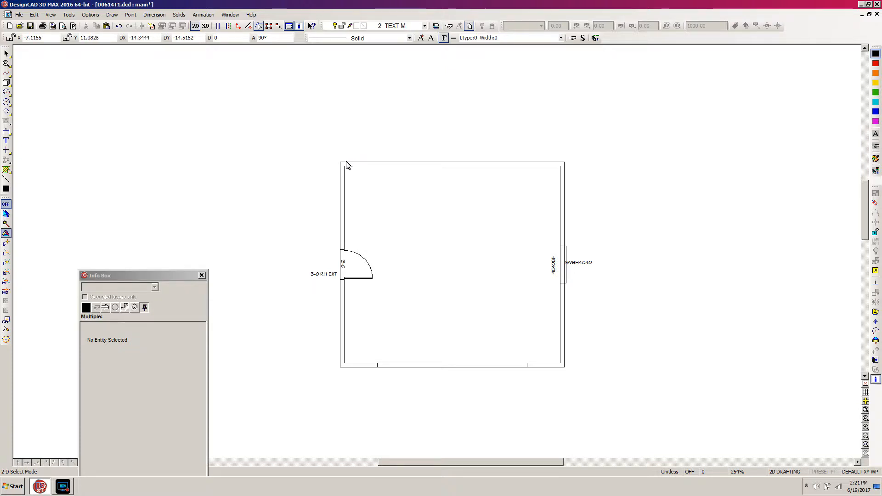
Step: Dimension the floor plan's overall width between its two upper outer corners, placing the dimension line above the upper wall
{"action": "key", "text": "d"}
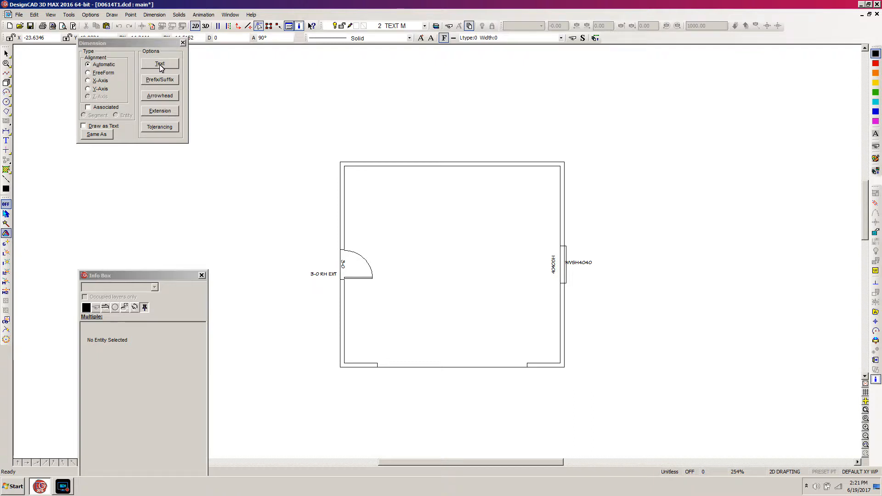
{"action": "left_click", "coordinate": [323, 146]}
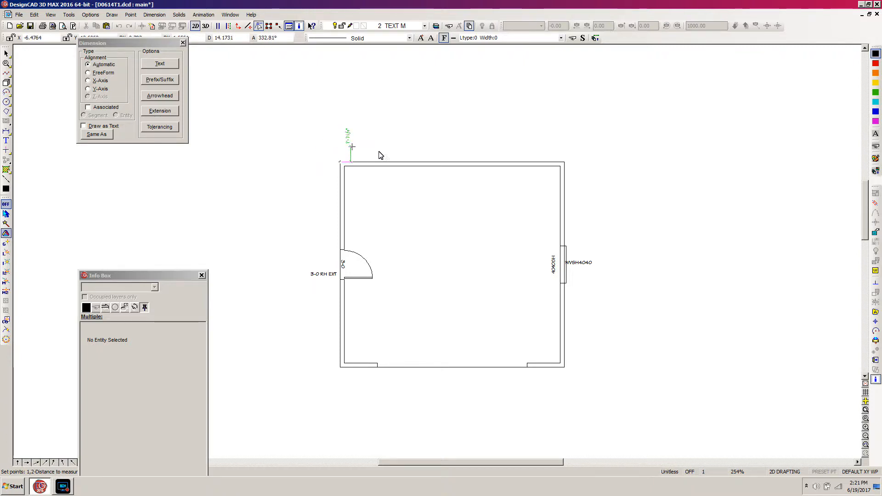
{"action": "left_click", "coordinate": [574, 151]}
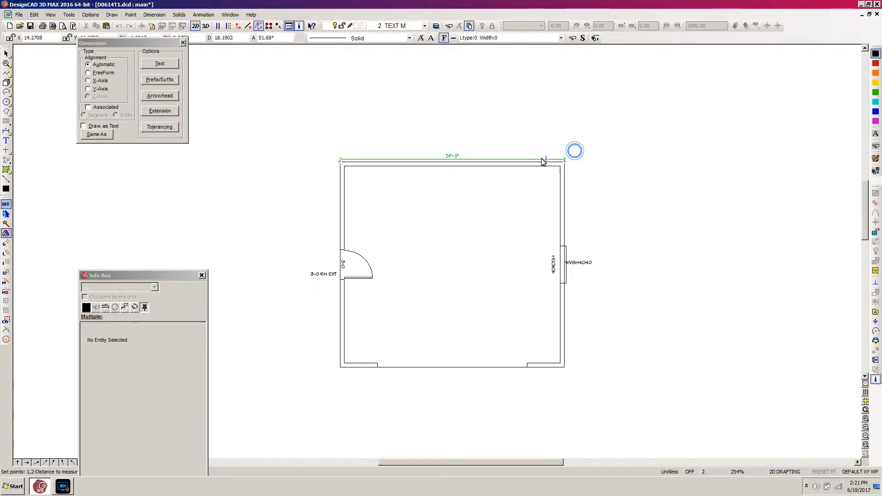
{"action": "left_click", "coordinate": [473, 146]}
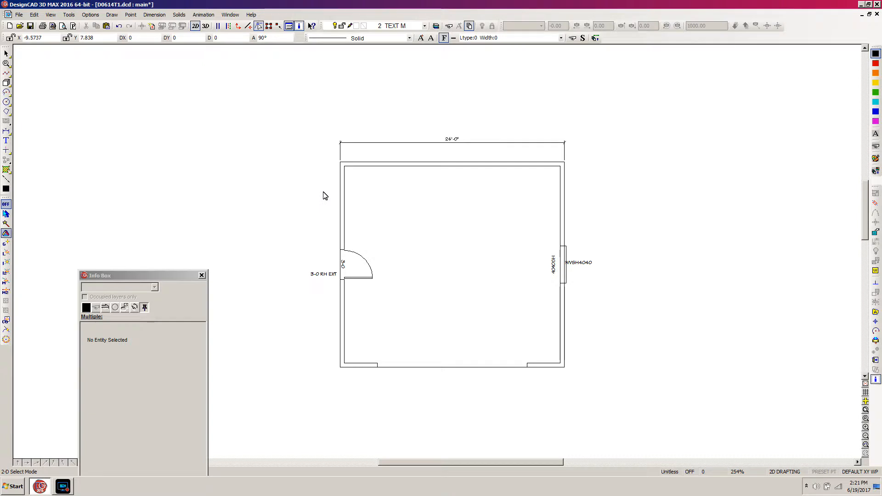
Step: Dimension the plan's overall depth between the door-side wall's outer corners, placing the dimension line outside the 3-0 RH EXT label
{"action": "key", "text": "="}
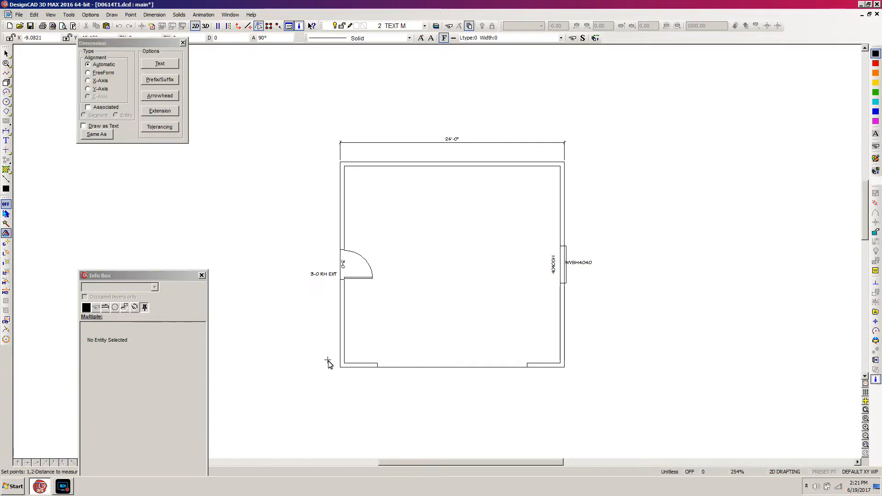
{"action": "left_click", "coordinate": [331, 368]}
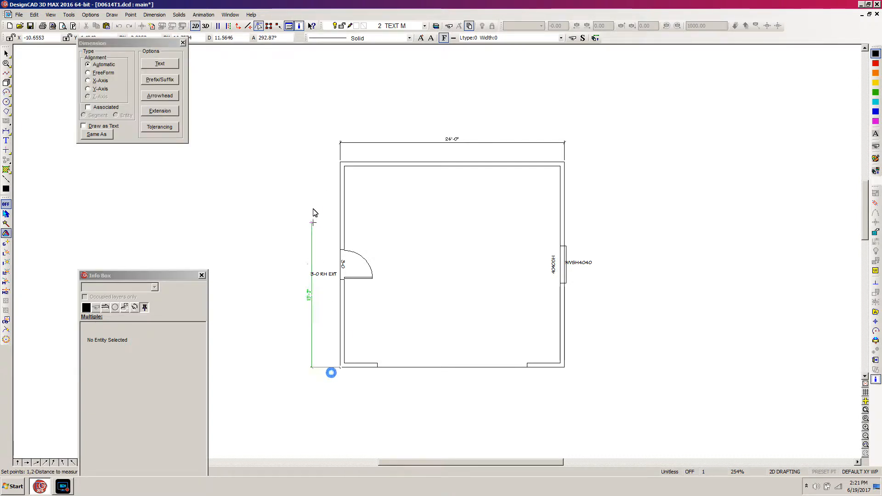
{"action": "left_click", "coordinate": [337, 167]}
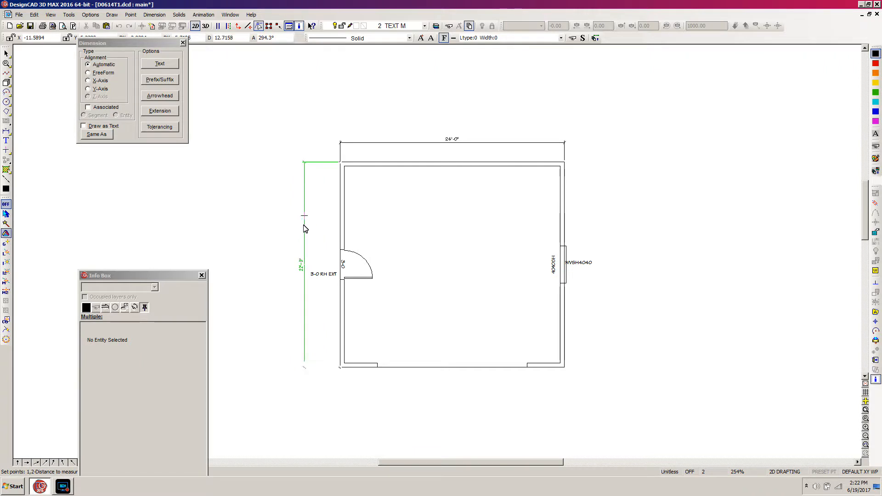
{"action": "left_click", "coordinate": [306, 234]}
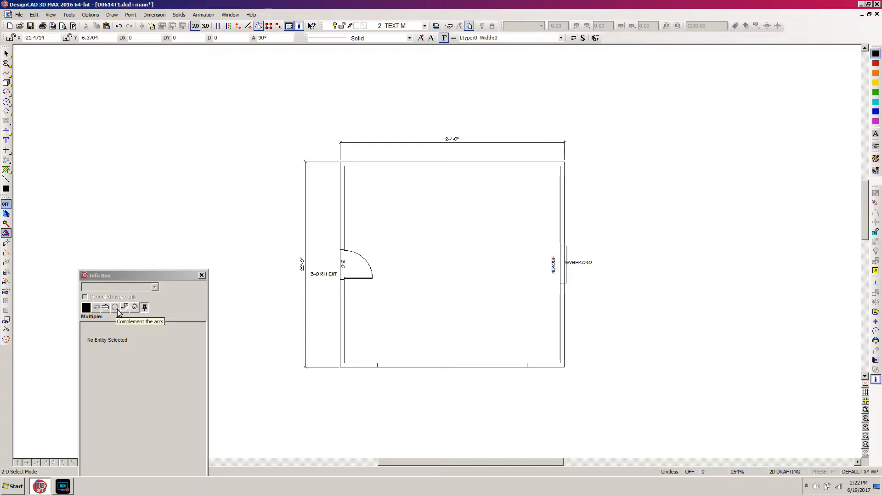
Step: Dimension from the plan's lower-left outer corner to the door opening's lower edge, placing it between the wall and overall dimension, and inspect it up close
{"action": "key", "text": "d"}
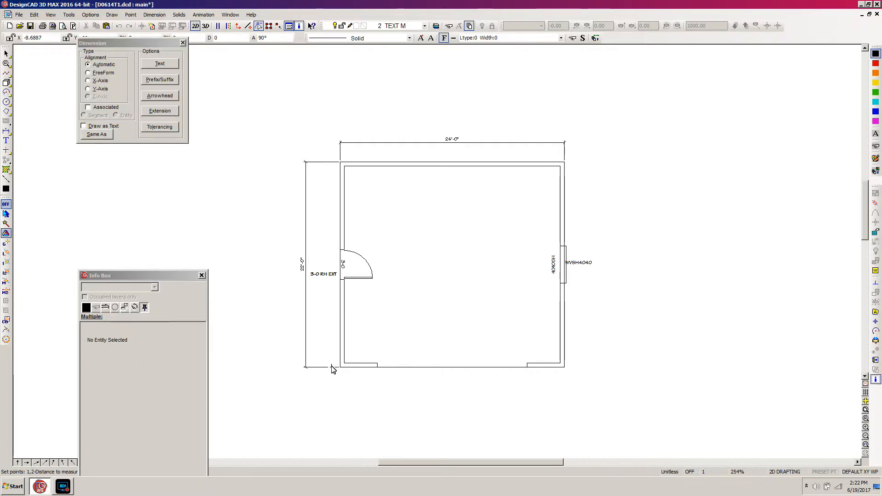
{"action": "left_click", "coordinate": [331, 366]}
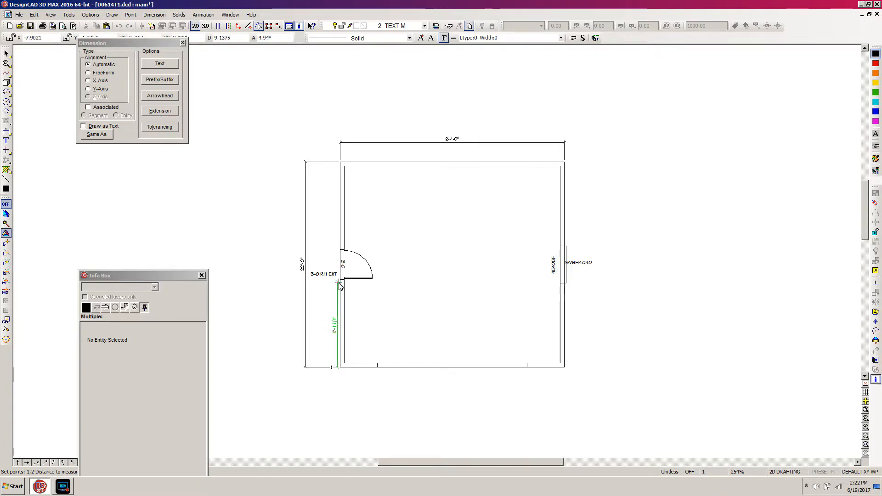
{"action": "left_click", "coordinate": [341, 282]}
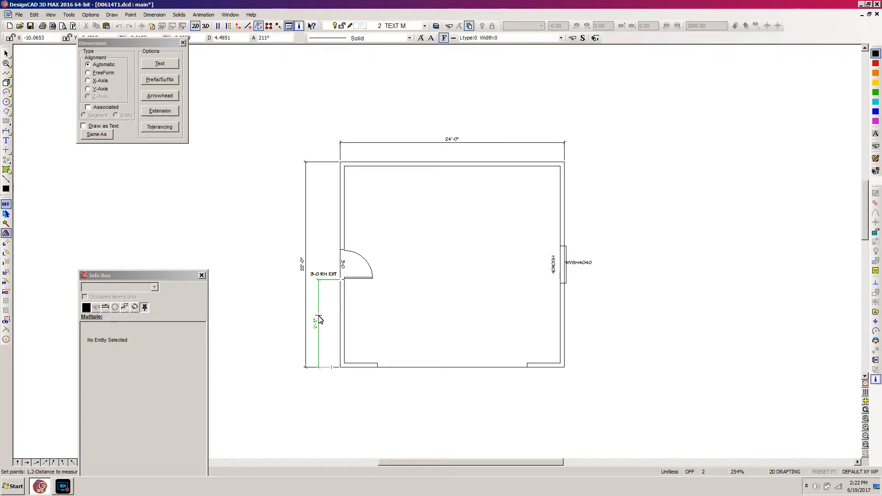
{"action": "left_click", "coordinate": [318, 320]}
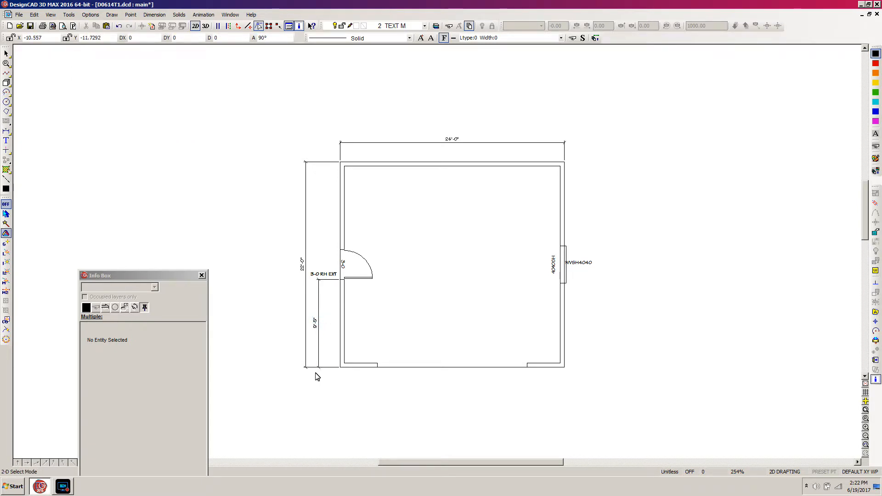
{"action": "key", "text": "w"}
{"action": "left_click", "coordinate": [398, 238]}
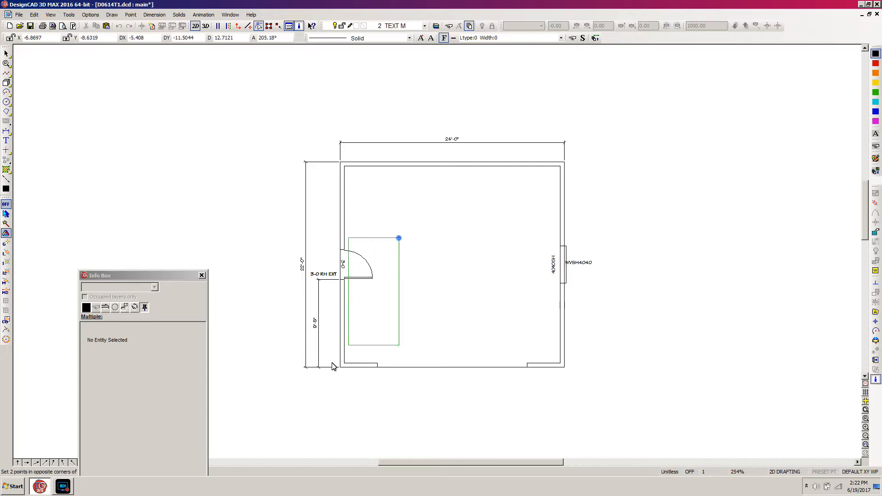
{"action": "left_click", "coordinate": [273, 398]}
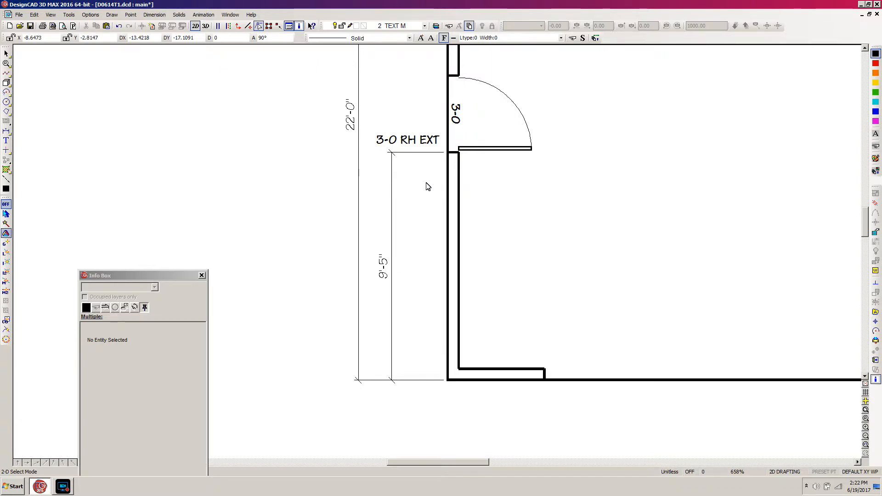
{"action": "key", "text": "p"}
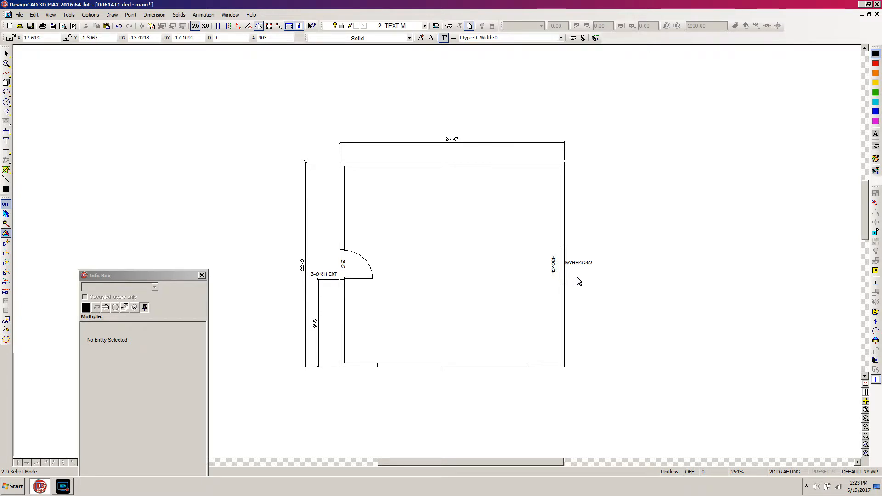
Step: Draw a horizontal orthogonal line about 3.7 units long outward from the midpoint of the window's outer edge
{"action": "key", "text": "l"}
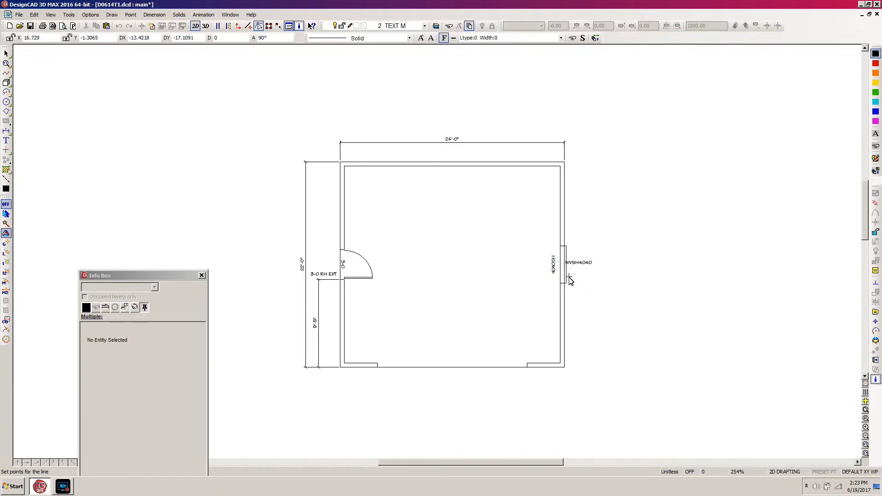
{"action": "left_click", "coordinate": [569, 278]}
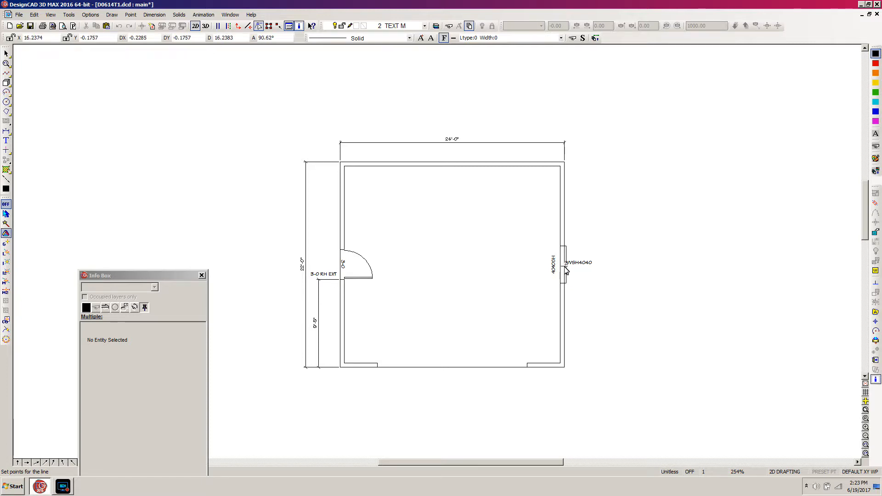
{"action": "key", "text": "o"}
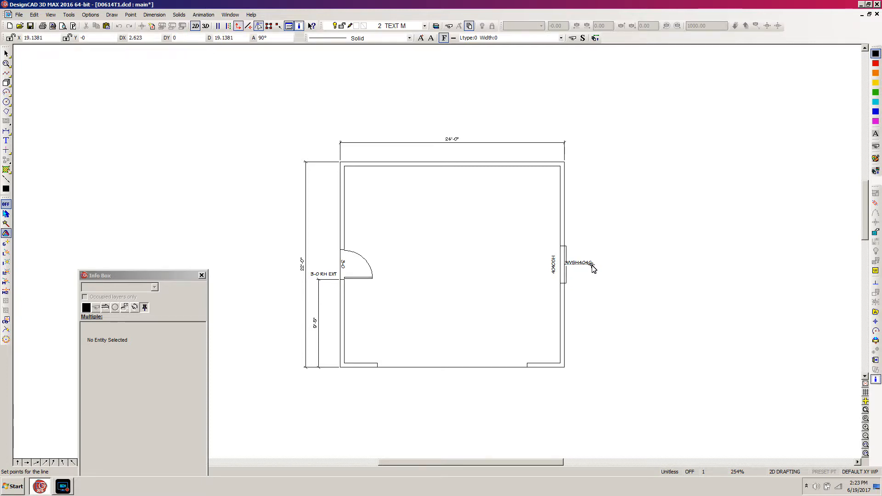
{"action": "left_click", "coordinate": [600, 263]}
{"action": "right_click", "coordinate": [612, 272]}
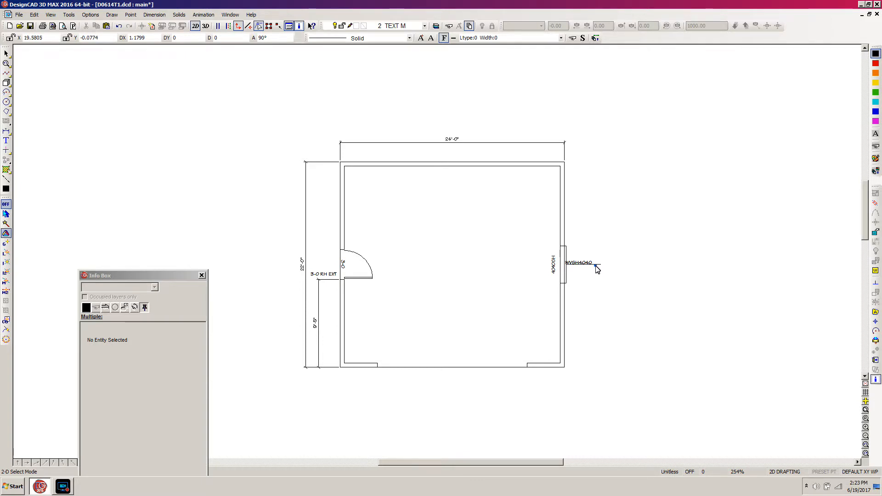
Step: Move the WVSH4040 window label up and toward the wall, clear of the new horizontal line
{"action": "left_click", "coordinate": [596, 265]}
{"action": "left_click", "coordinate": [588, 259]}
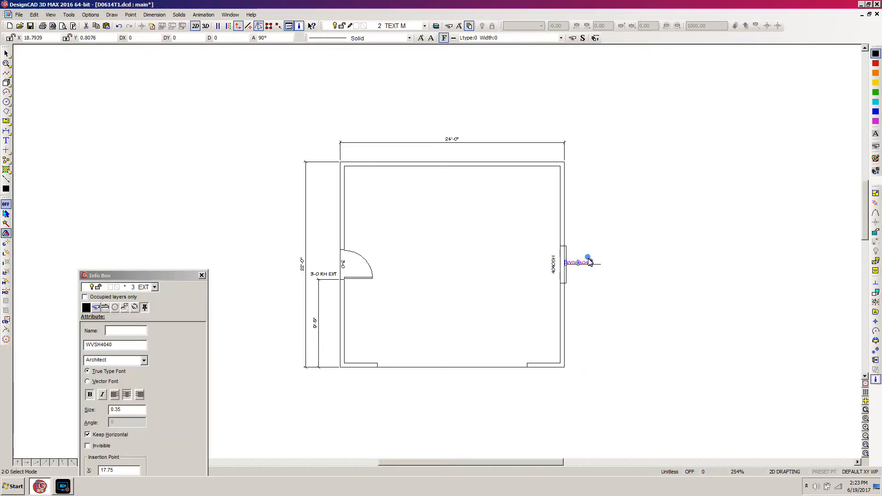
{"action": "left_click", "coordinate": [590, 262]}
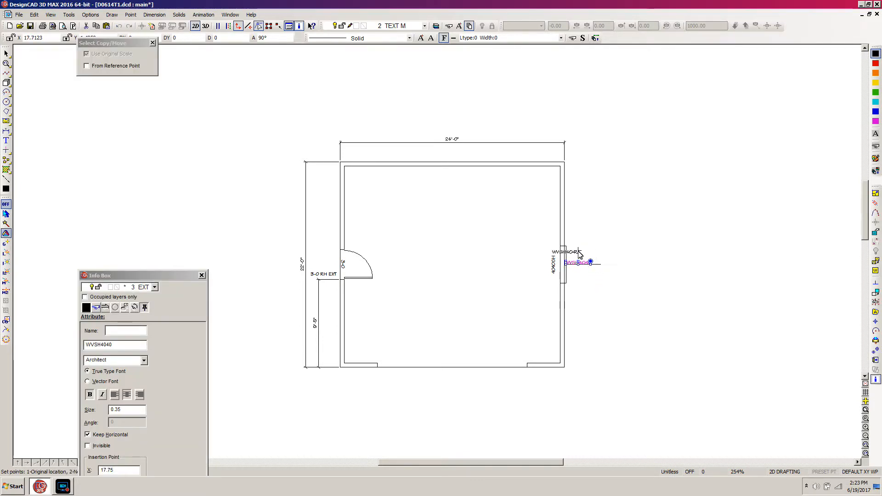
{"action": "left_click", "coordinate": [582, 251]}
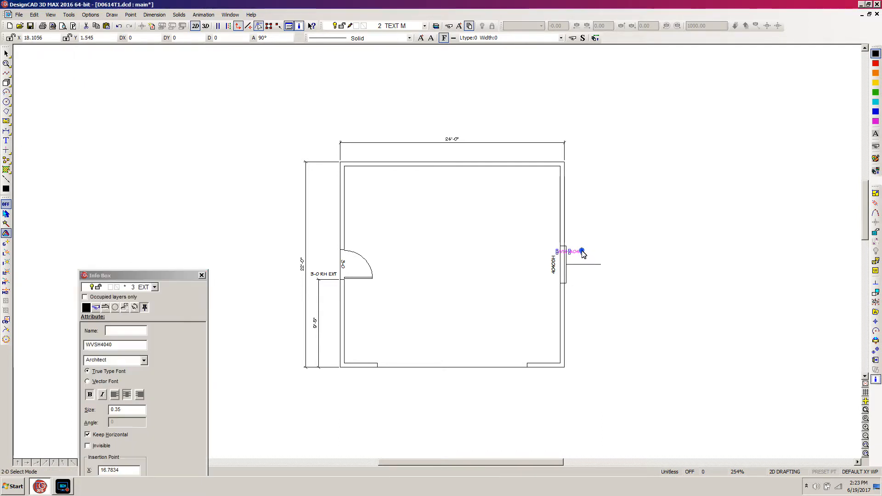
Step: Extend the window's horizontal line inward through the wall, making it about 4.7 units long
{"action": "key", "text": "w"}
{"action": "left_click", "coordinate": [622, 231]}
{"action": "left_click", "coordinate": [475, 307]}
{"action": "left_click", "coordinate": [636, 229]}
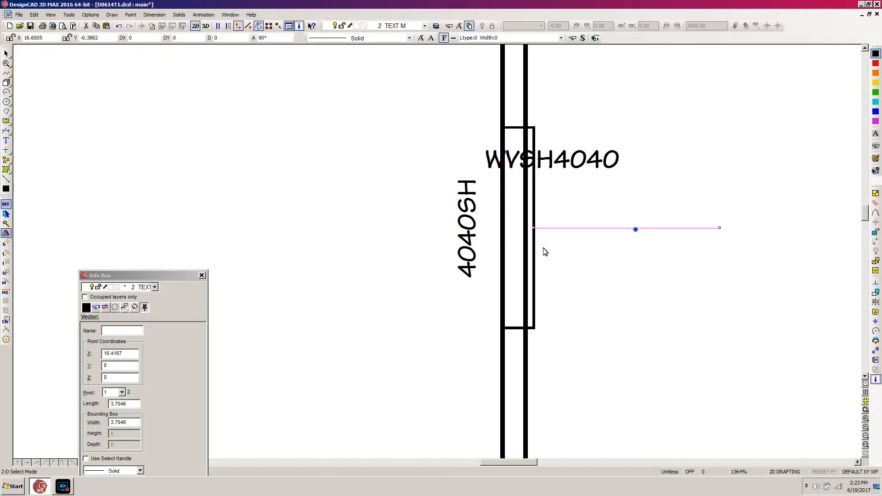
{"action": "key", "text": "e"}
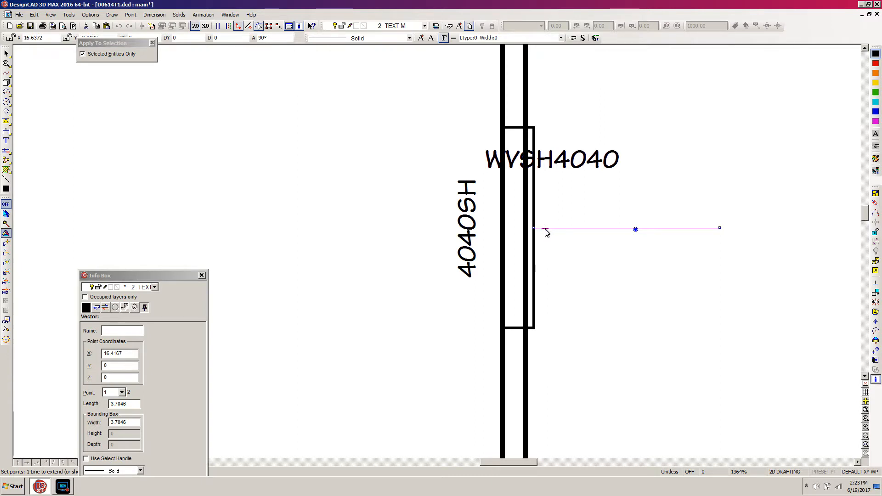
{"action": "left_click", "coordinate": [544, 229]}
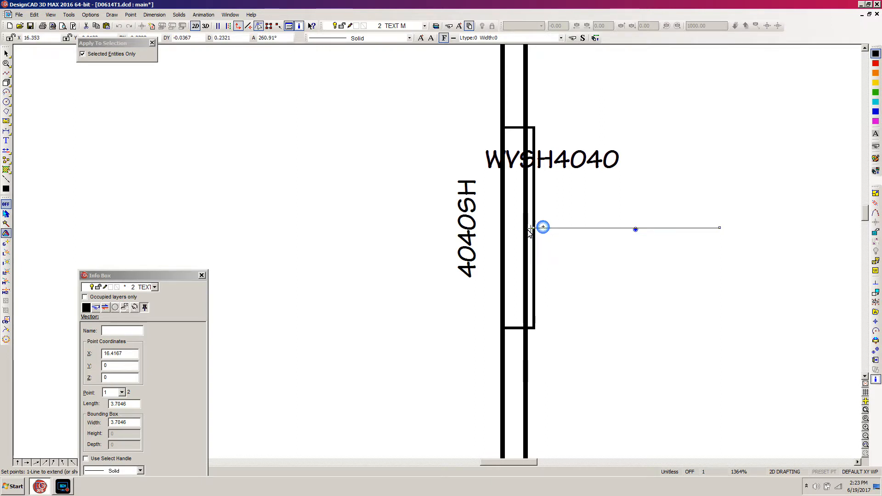
{"action": "left_click", "coordinate": [486, 234]}
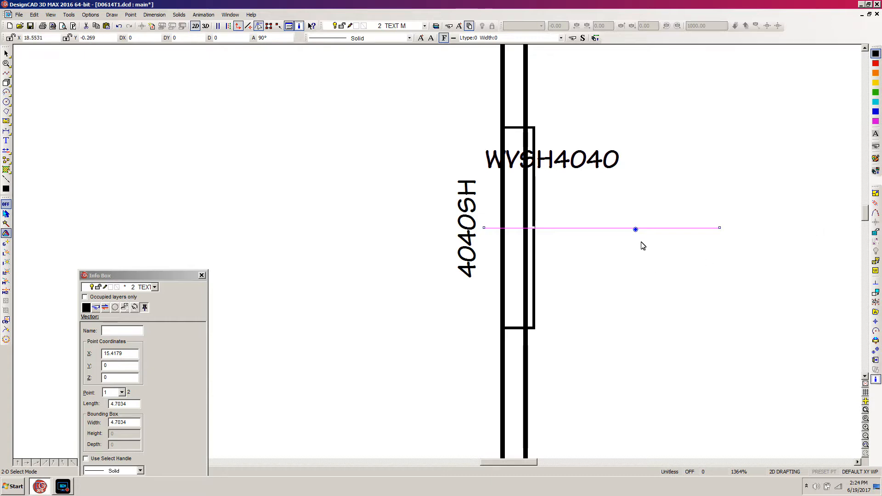
Step: Reposition the Info Box to expose its line settings and change the window line's style to Center
{"action": "left_click", "coordinate": [117, 279]}
{"action": "left_click_drag", "start_coordinate": [118, 281], "coordinate": [147, 161]}
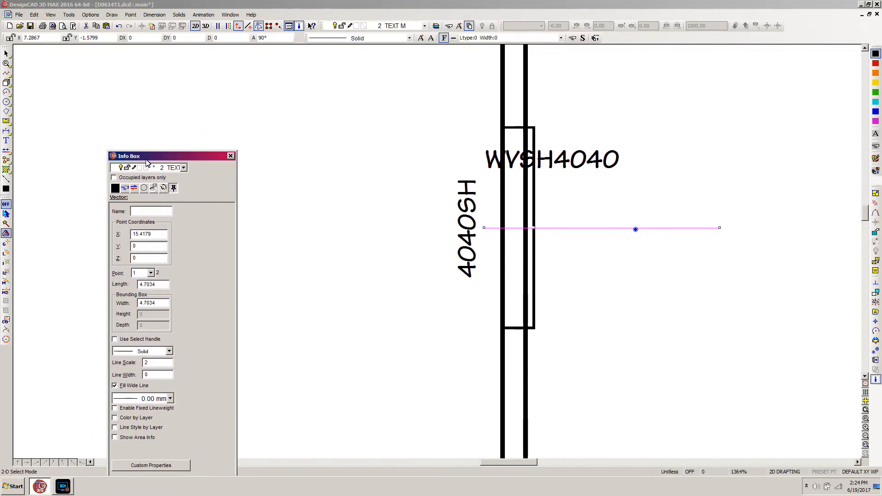
{"action": "left_click", "coordinate": [170, 352]}
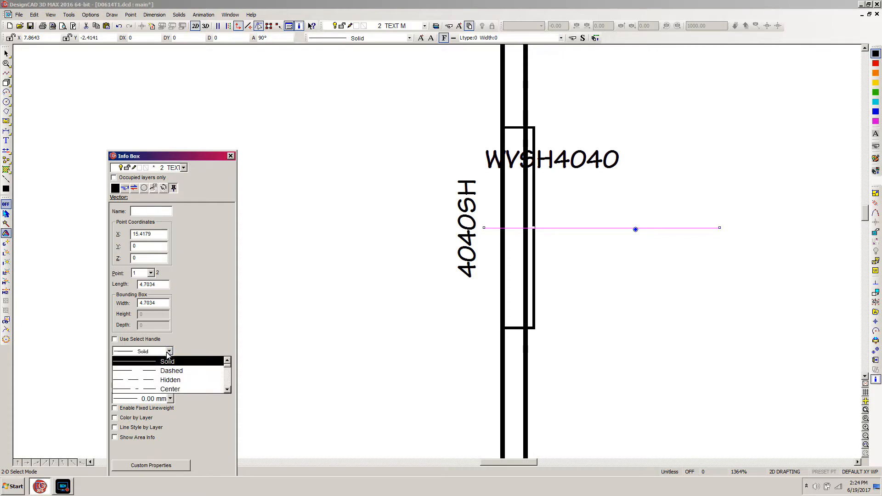
{"action": "left_click", "coordinate": [152, 390]}
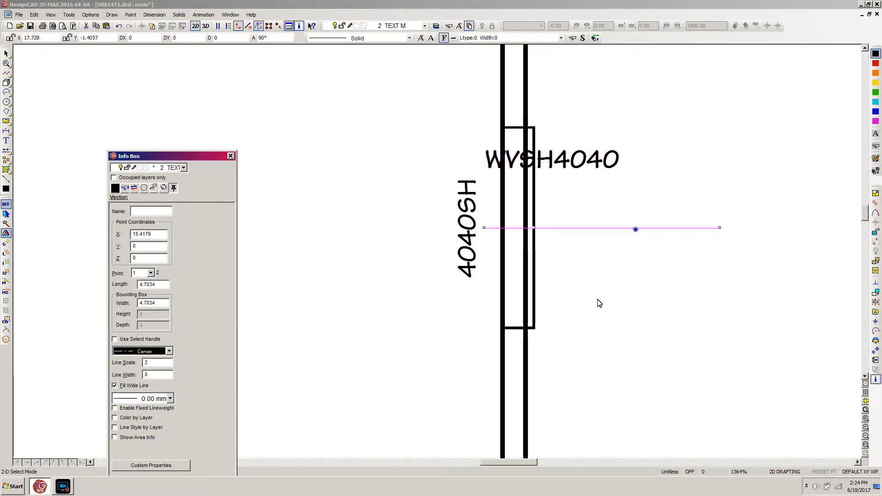
{"action": "key", "text": "Tab"}
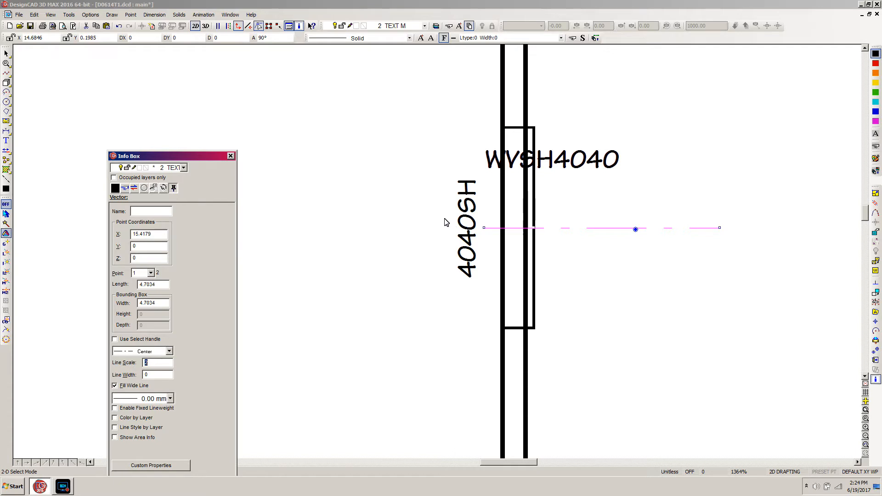
Step: Move the Info Box clear of the drawing and shorten the window centre line's outer end, making it about 2.9 units long
{"action": "left_click_drag", "start_coordinate": [198, 155], "coordinate": [219, 349]}
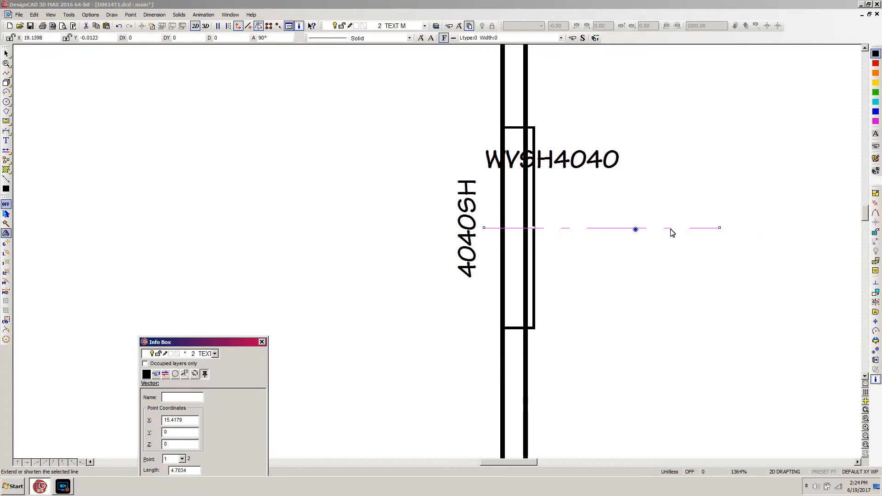
{"action": "left_click", "coordinate": [706, 229]}
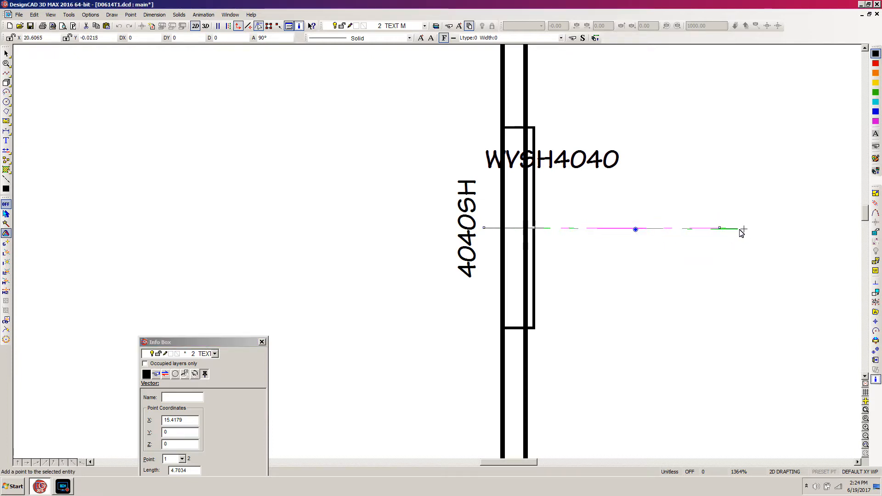
{"action": "key", "text": "e"}
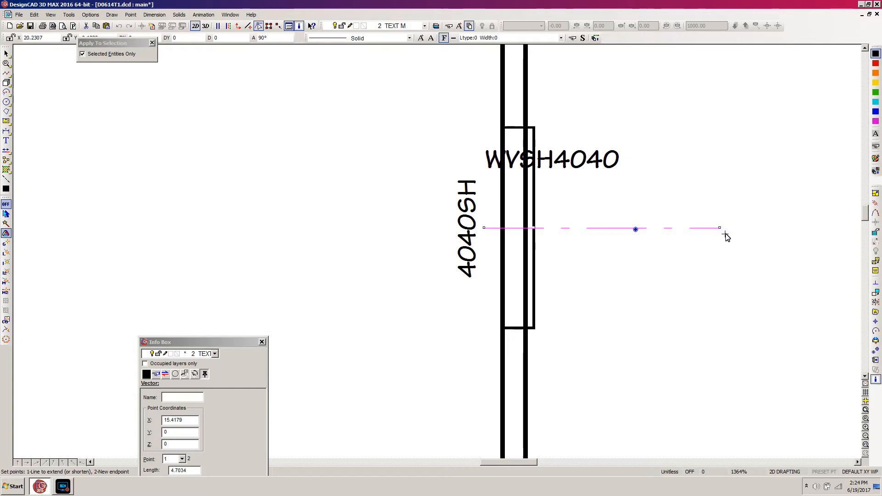
{"action": "left_click", "coordinate": [726, 230]}
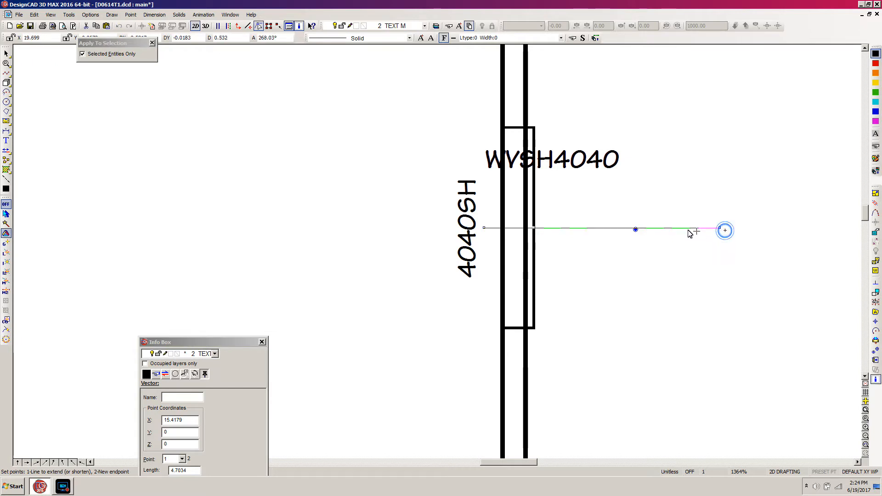
{"action": "left_click", "coordinate": [629, 228]}
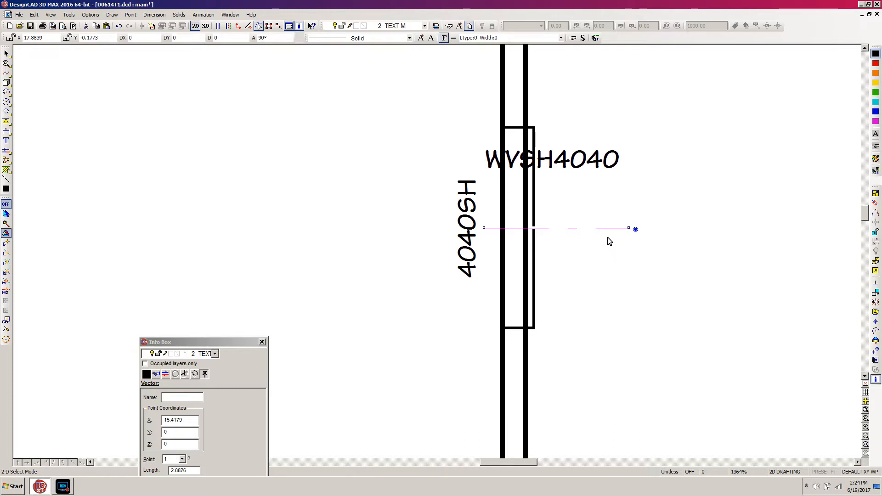
Step: Dimension vertically from the plan's lower-right exterior corner to the window centre line, placing the dimension outside the right wall
{"action": "key", "text": "f"}
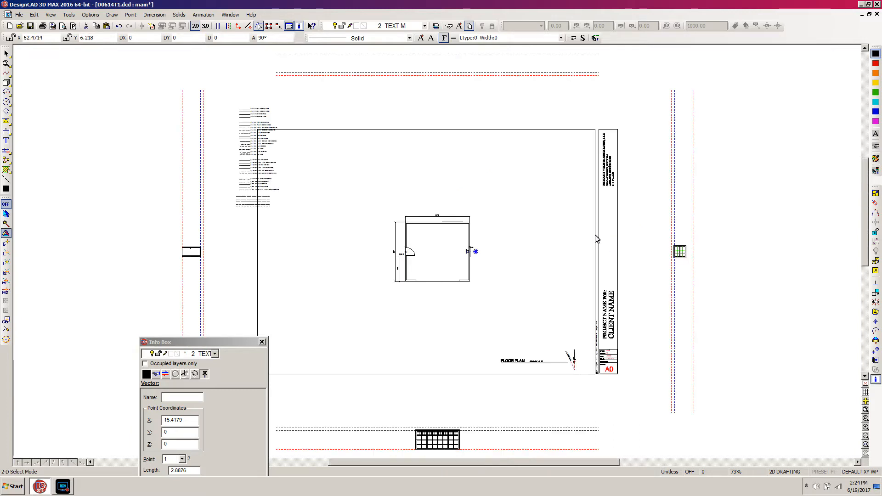
{"action": "left_click", "coordinate": [510, 255]}
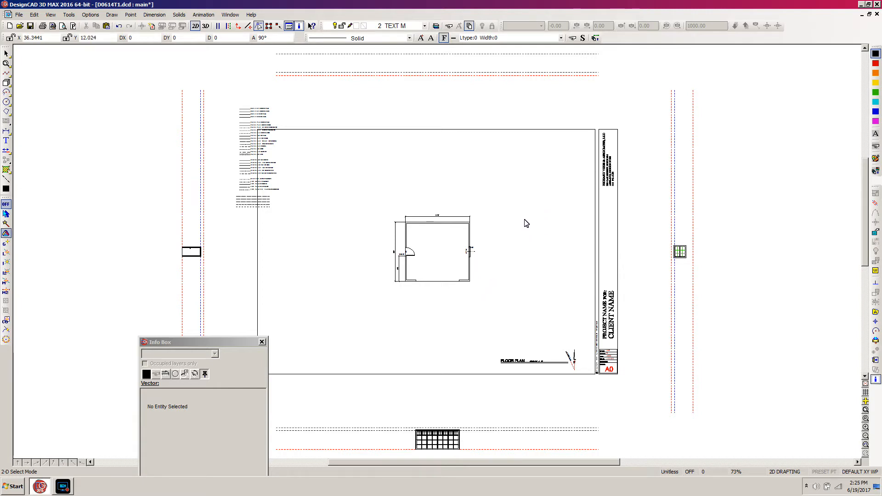
{"action": "key", "text": "w"}
{"action": "left_click", "coordinate": [514, 208]}
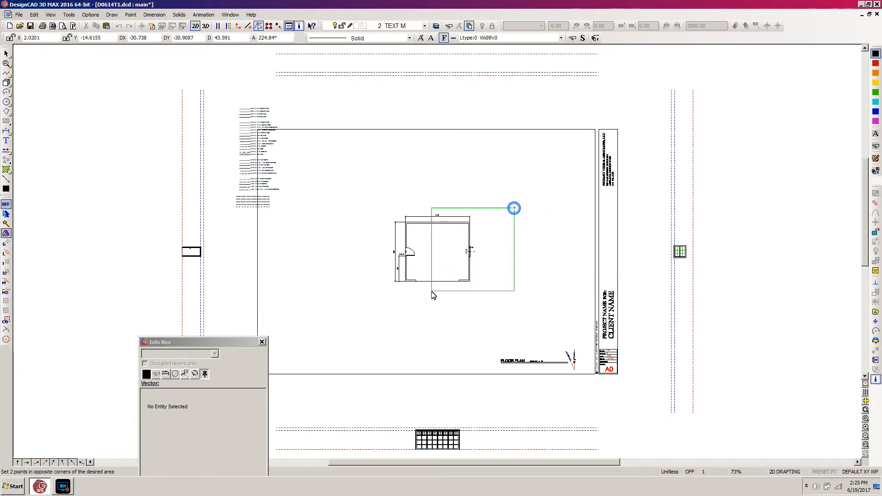
{"action": "left_click", "coordinate": [432, 293]}
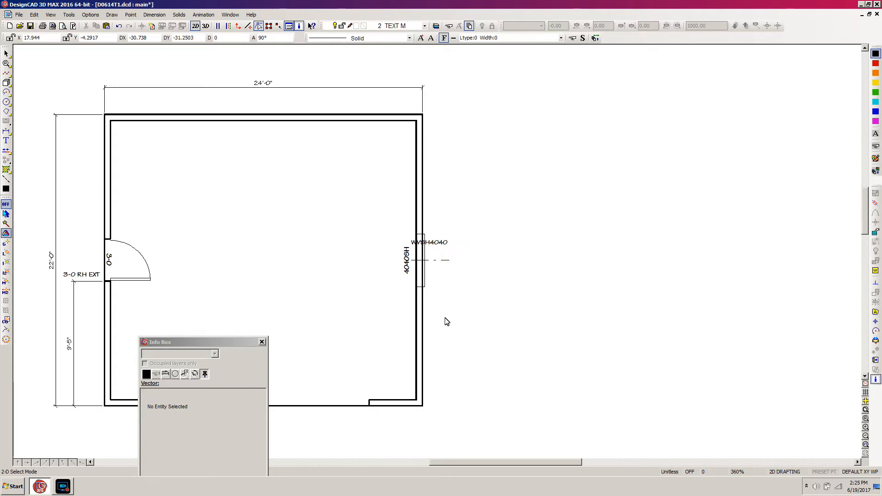
{"action": "key", "text": "d"}
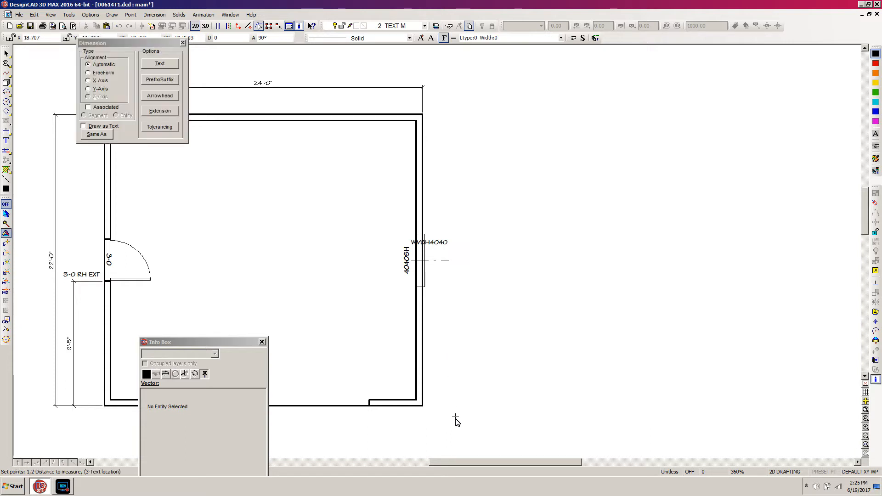
{"action": "left_click", "coordinate": [423, 405]}
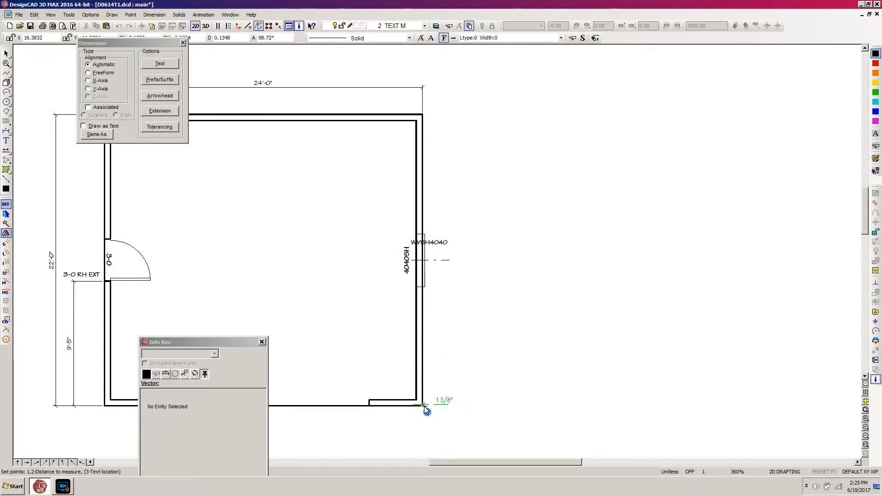
{"action": "left_click", "coordinate": [448, 260]}
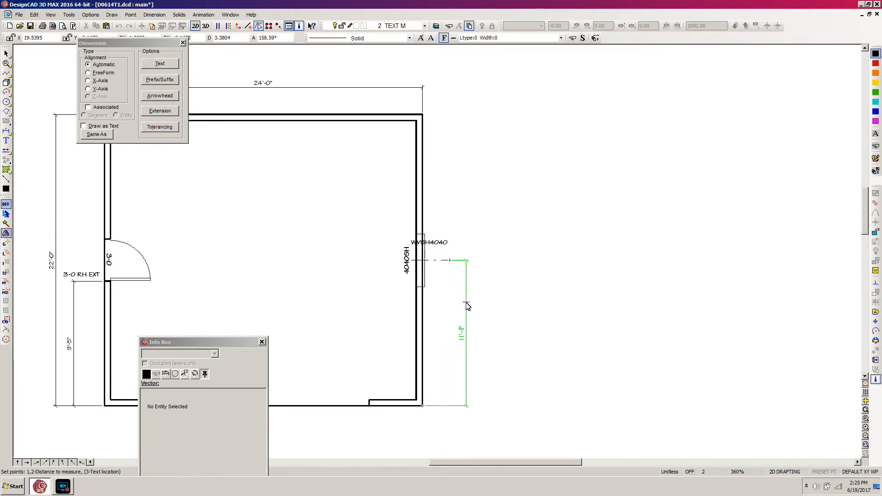
{"action": "left_click", "coordinate": [466, 303]}
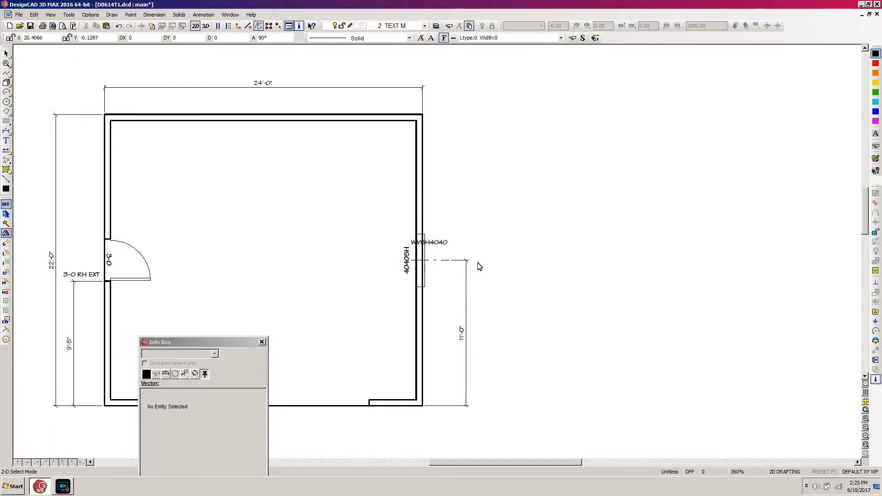
Step: Dimension the short wall segment from the plan's lower-left exterior corner to the bottom opening, placing the dimension below the wall
{"action": "left_click_drag", "start_coordinate": [528, 464], "coordinate": [467, 464]}
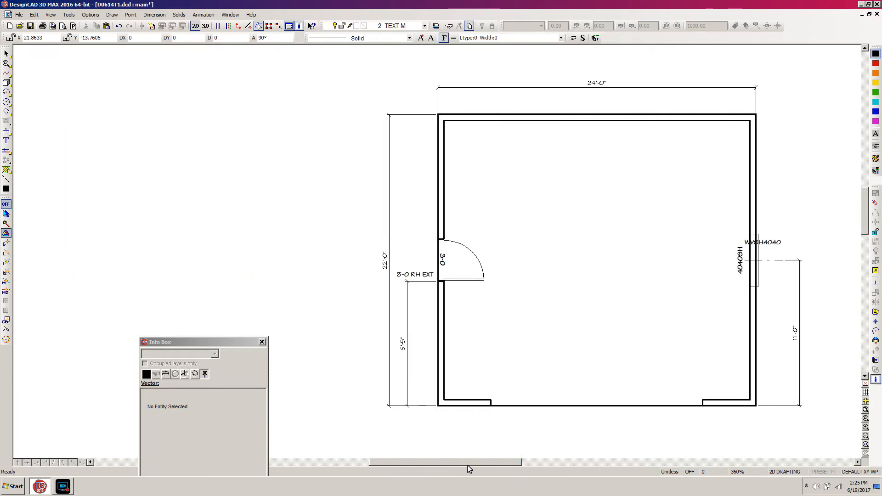
{"action": "scroll", "coordinate": [486, 391], "scroll_direction": "down", "scroll_amount": 3}
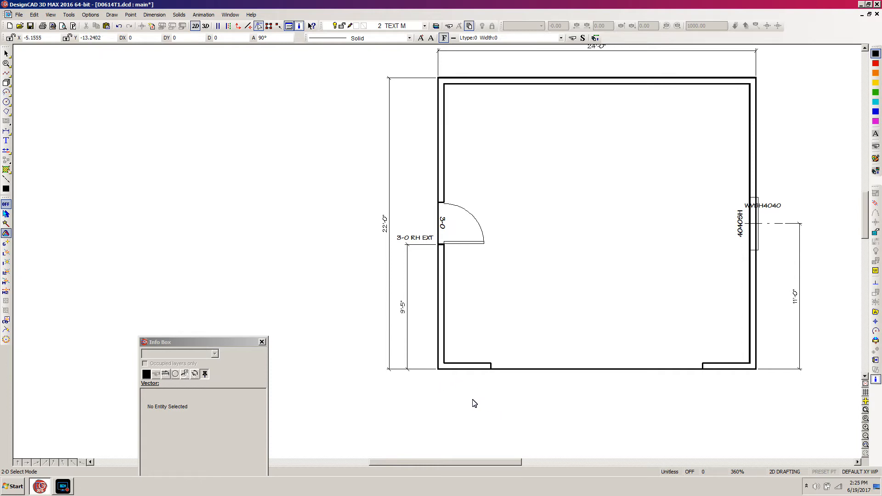
{"action": "key", "text": "d"}
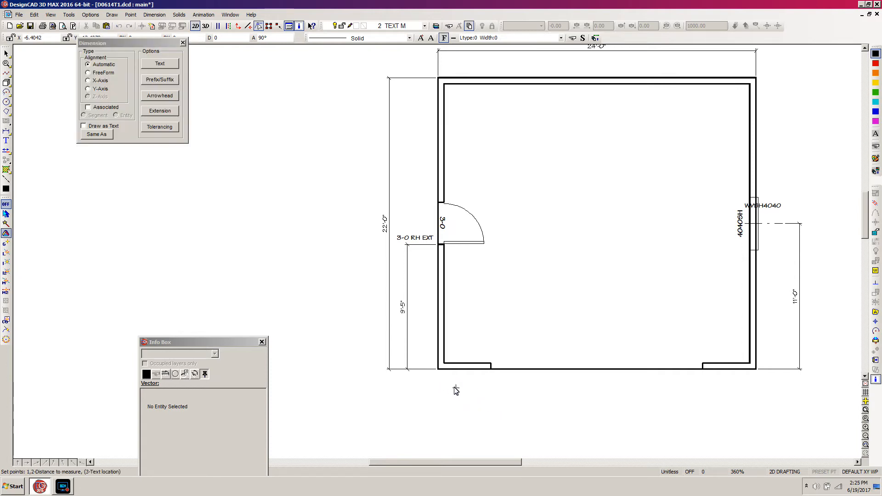
{"action": "left_click", "coordinate": [439, 370]}
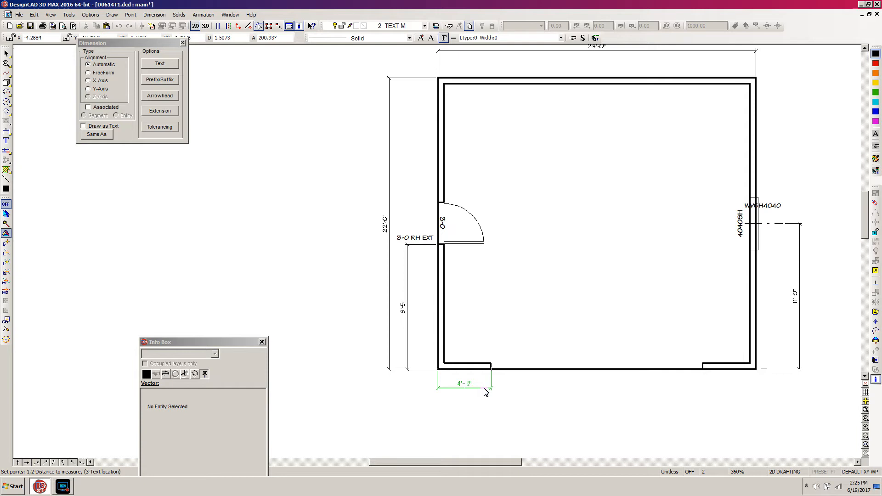
{"action": "left_click", "coordinate": [483, 388]}
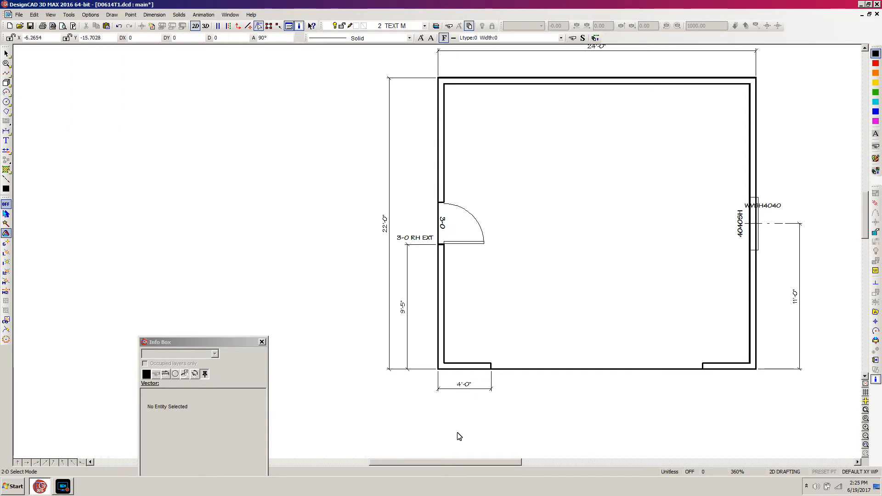
Step: Set a handle at the opening end of the lower-left wall dimension and copy it to the lower-right exterior corner
{"action": "left_click", "coordinate": [490, 392]}
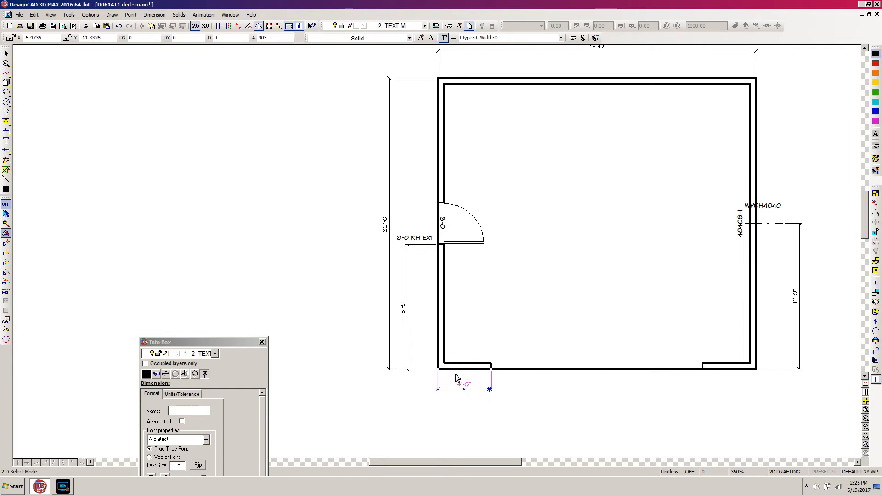
{"action": "left_click", "coordinate": [876, 351]}
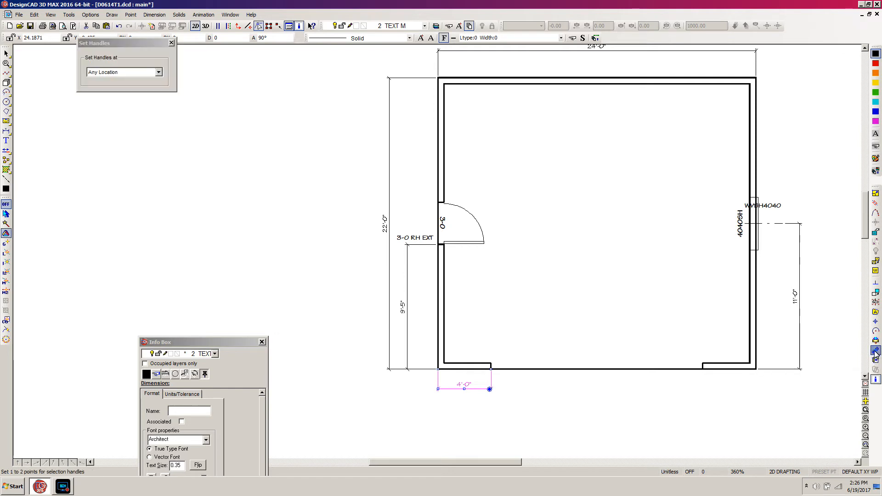
{"action": "left_click", "coordinate": [491, 369]}
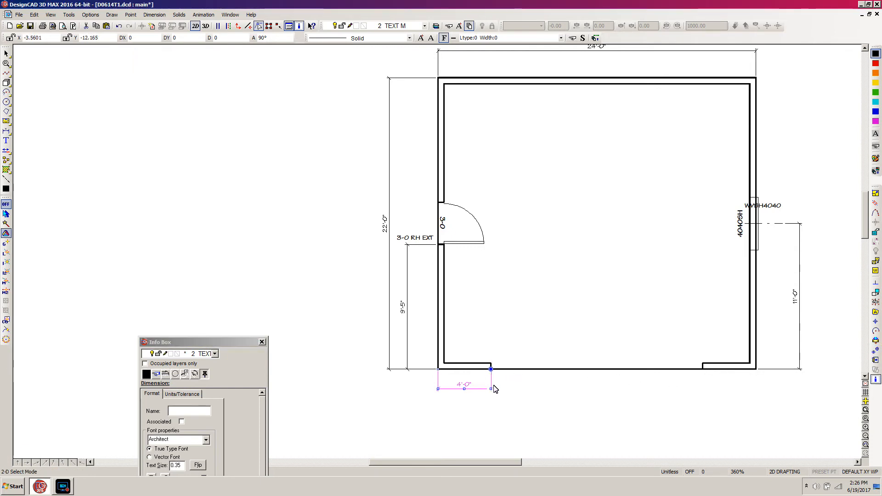
{"action": "key", "text": "c"}
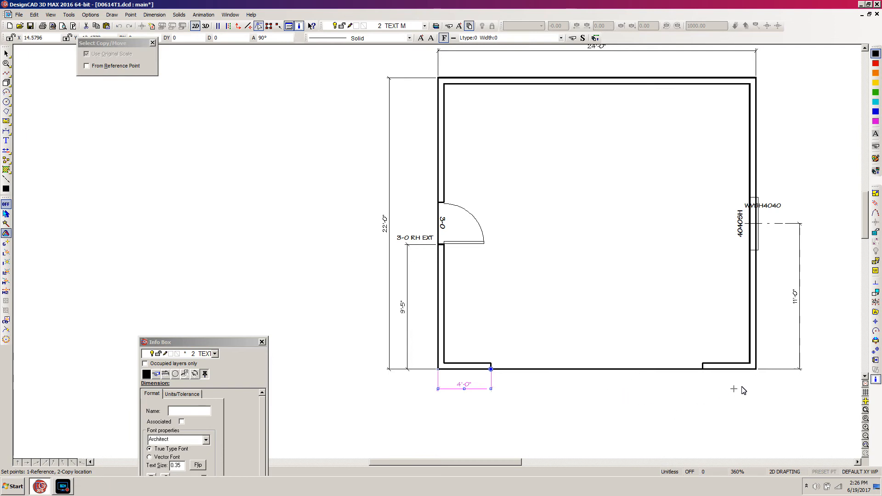
{"action": "left_click", "coordinate": [755, 373]}
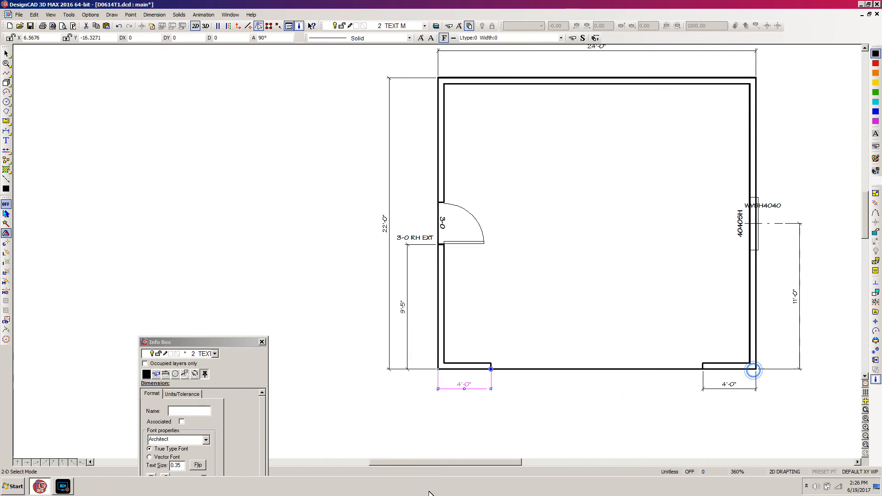
{"action": "left_click", "coordinate": [532, 380]}
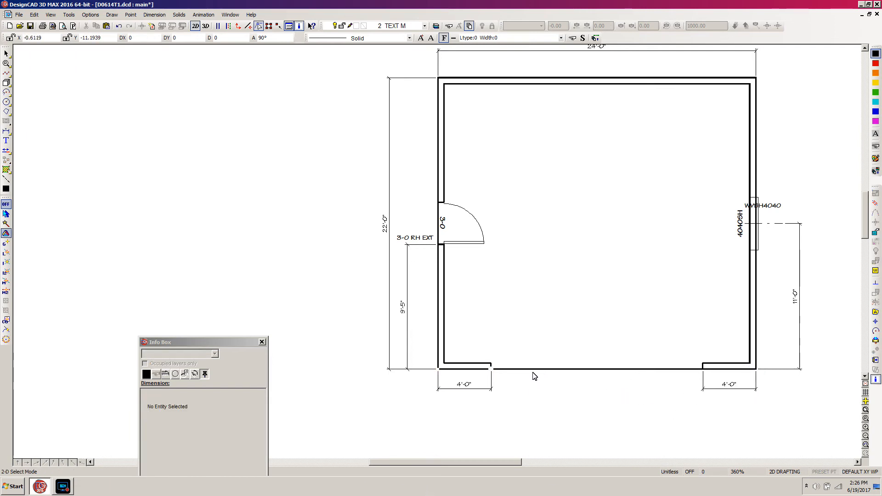
Step: Move the FLOOR PLAN title, its underline and the north arrow from the sheet's lower-right corner to just beneath the plan
{"action": "key", "text": "f"}
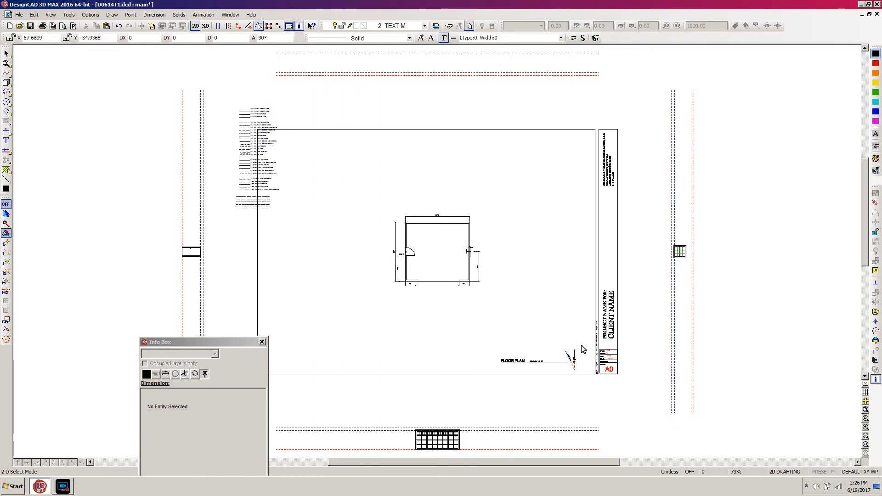
{"action": "left_click_drag", "start_coordinate": [583, 341], "coordinate": [492, 388]}
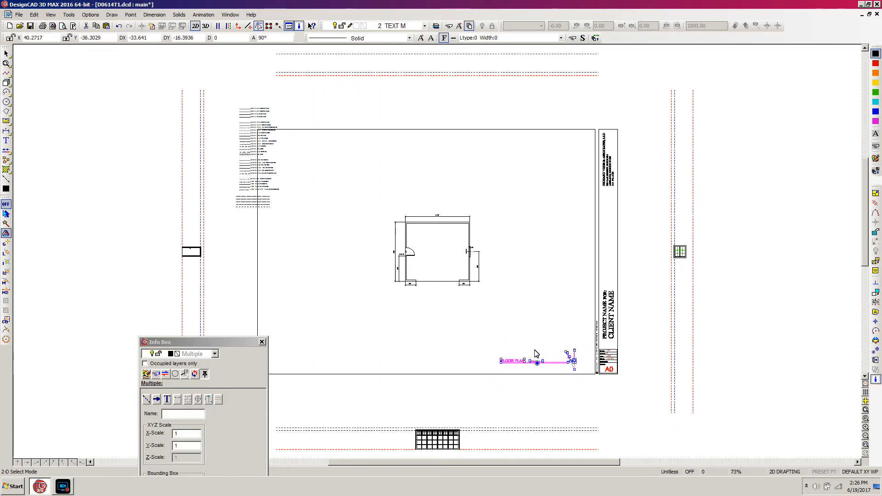
{"action": "key", "text": "m"}
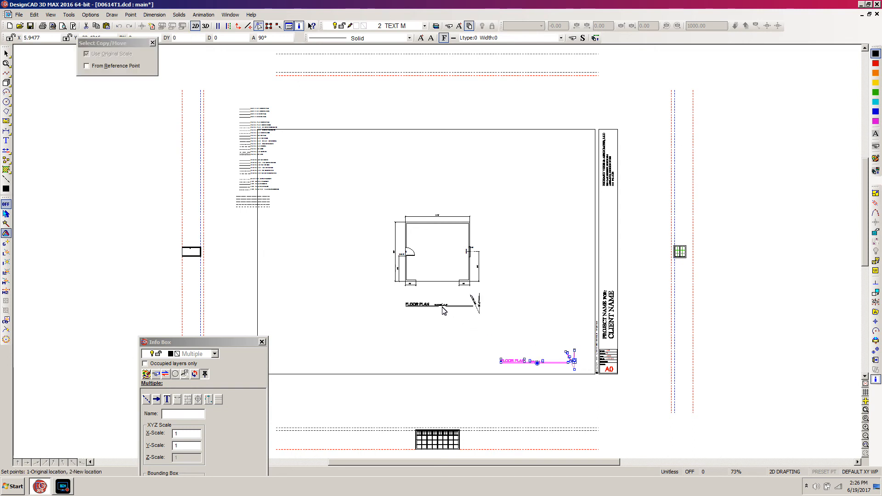
{"action": "left_click", "coordinate": [443, 311]}
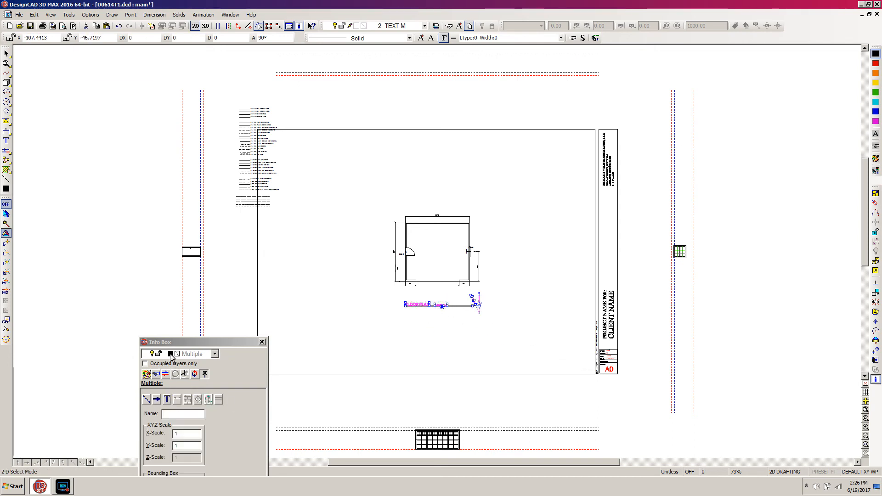
Step: Assign the floor plan title and north arrow to layer 2 TEXT M and check the layer of the relocated text
{"action": "left_click", "coordinate": [214, 355]}
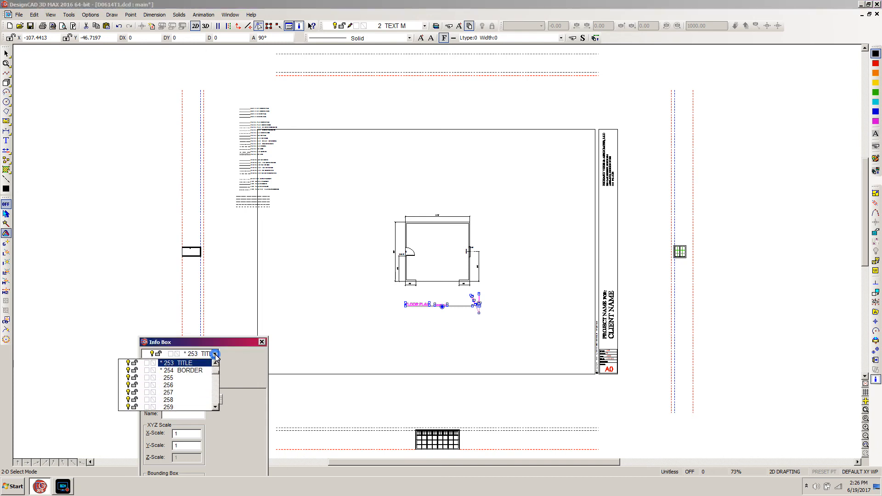
{"action": "left_click_drag", "start_coordinate": [217, 374], "coordinate": [216, 368]}
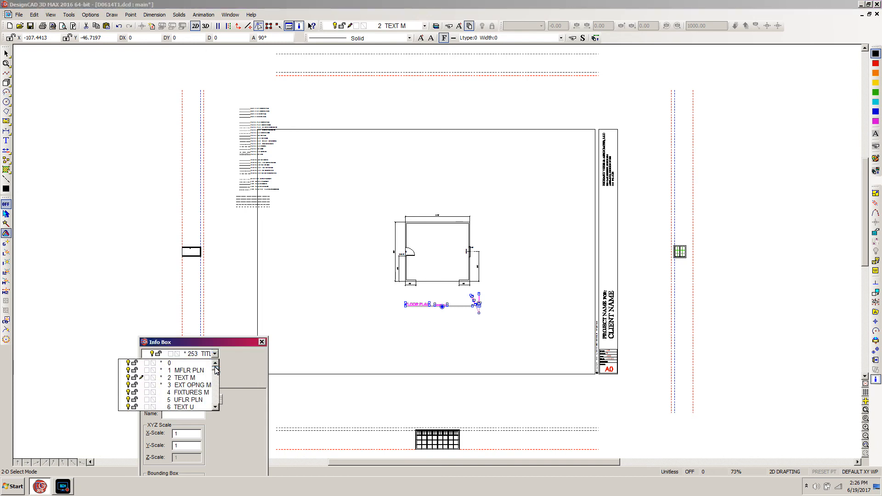
{"action": "left_click", "coordinate": [185, 378]}
{"action": "left_click", "coordinate": [341, 262]}
{"action": "left_click", "coordinate": [425, 304]}
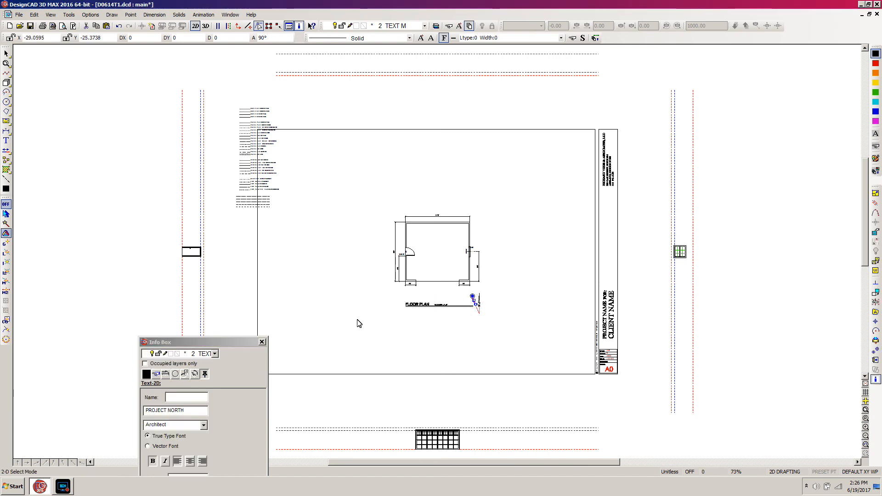
{"action": "left_click", "coordinate": [417, 348]}
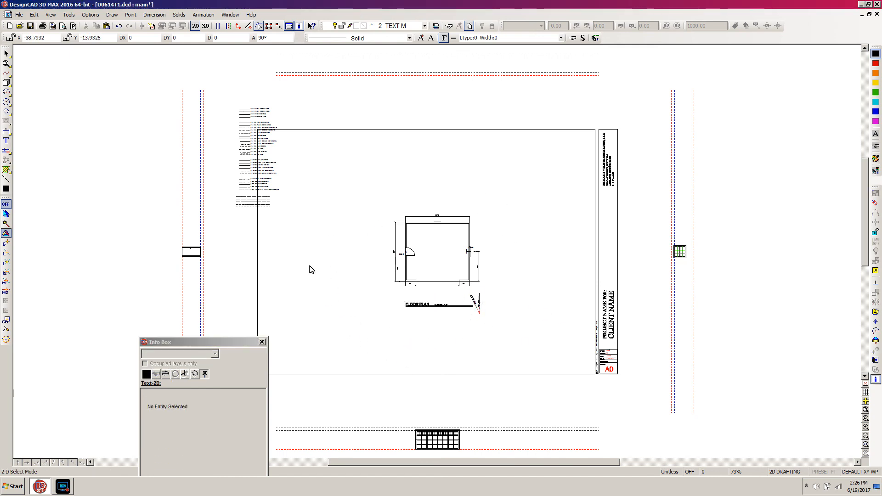